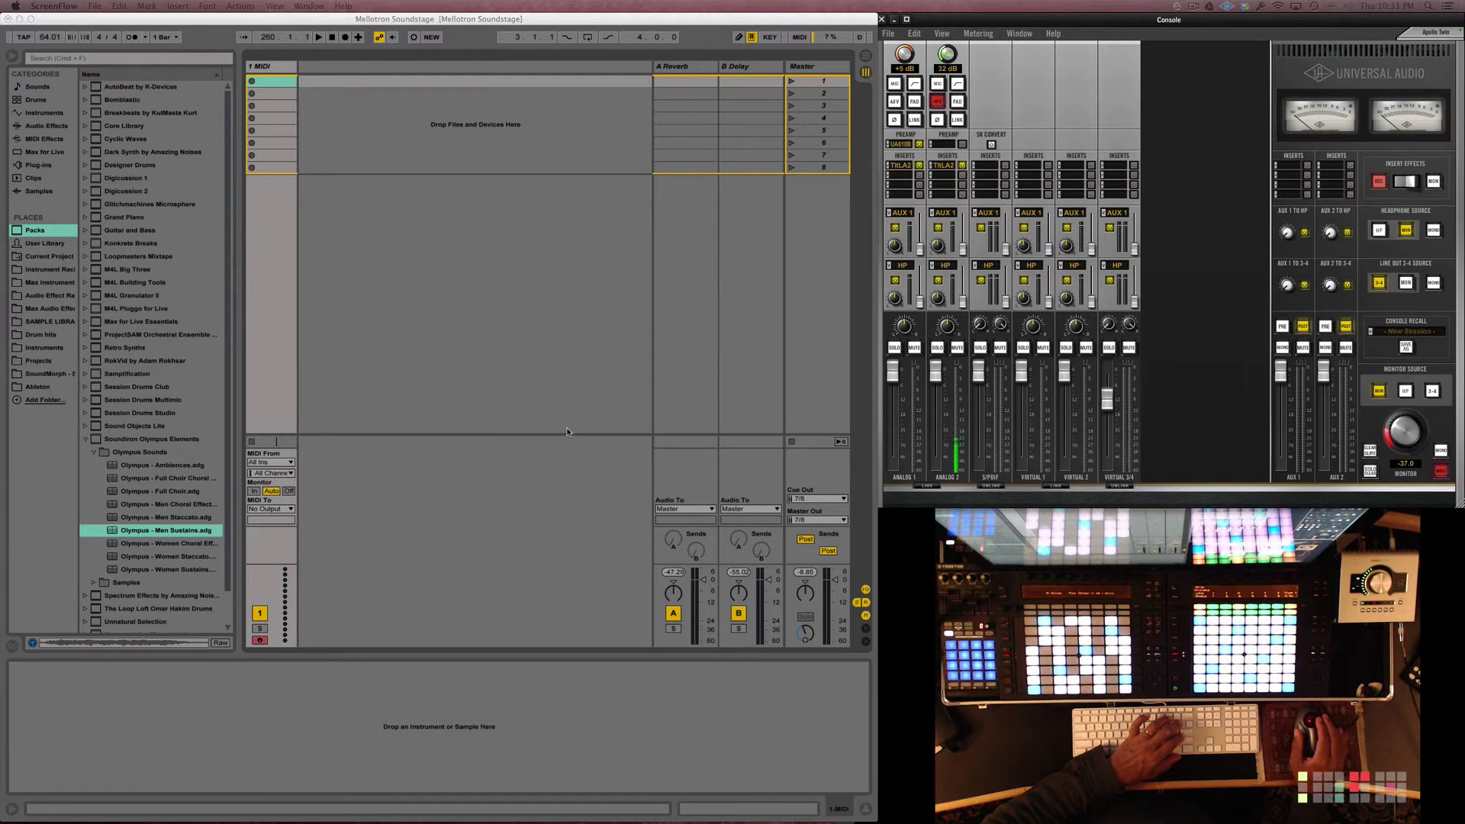
Load Olympus - Men Sustains onto track 1 and sweep its Vowel Selector to Men Ei
click(143, 533)
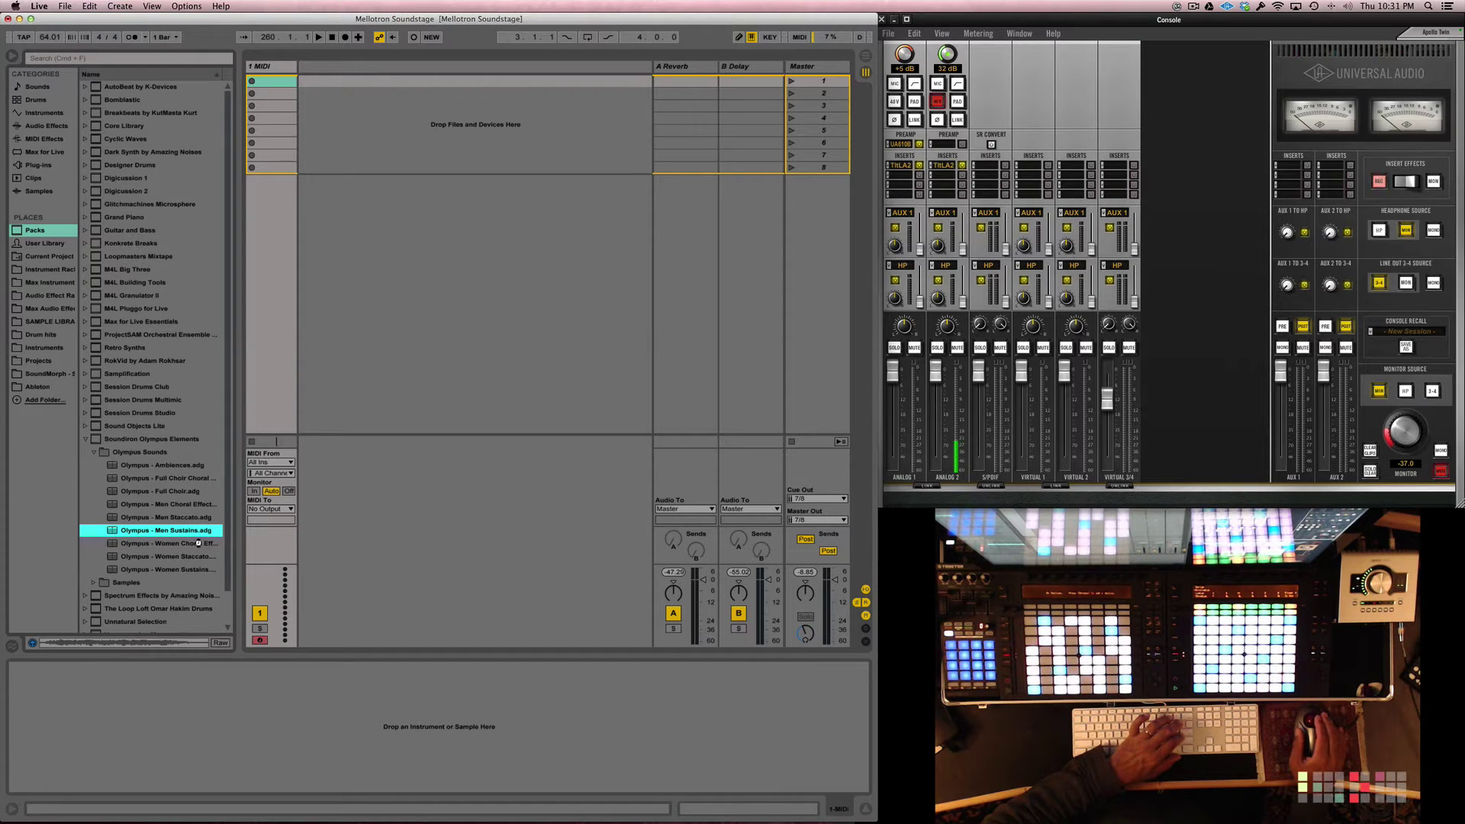
key(Return)
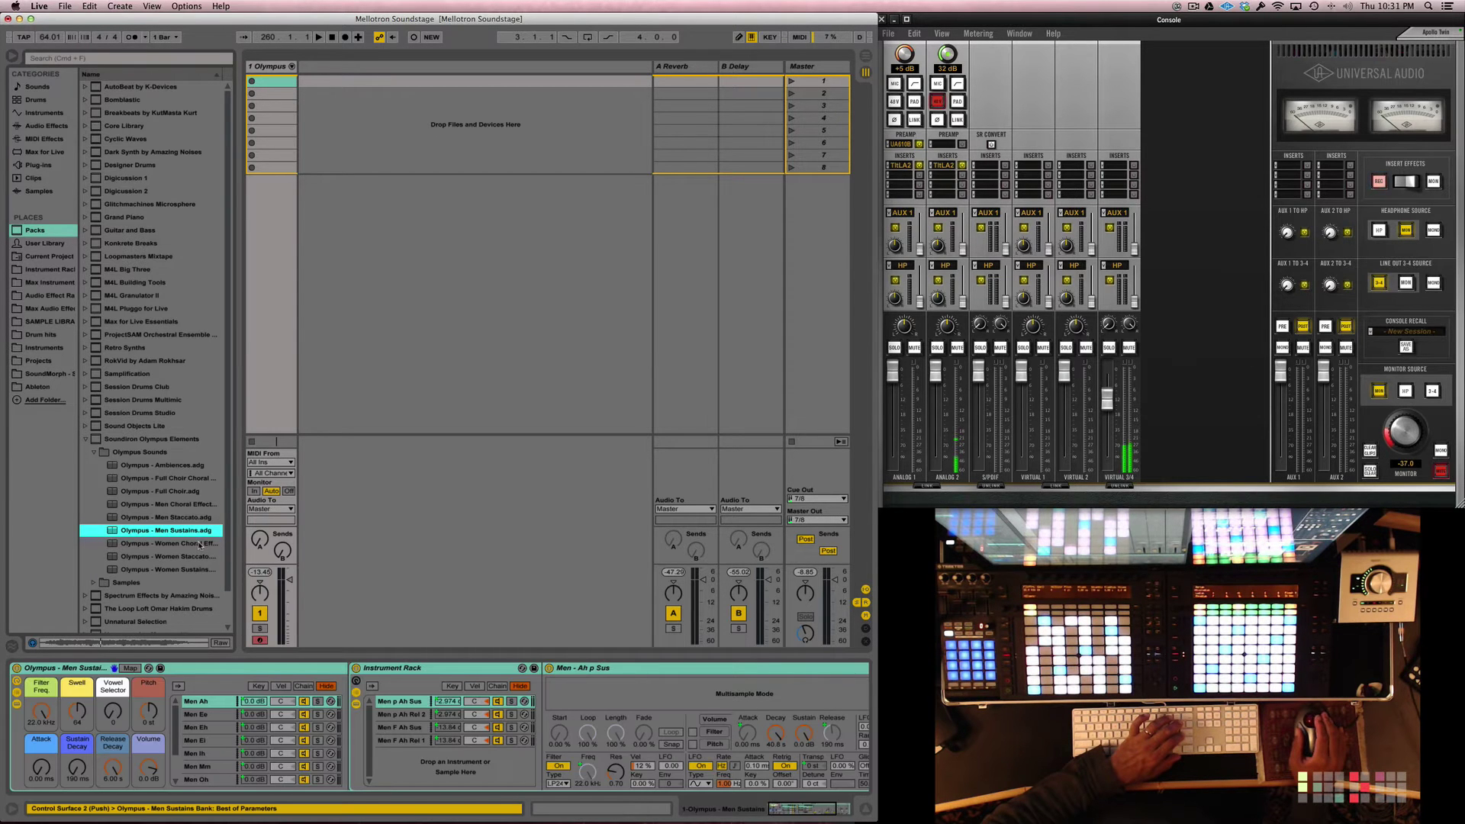
click(393, 570)
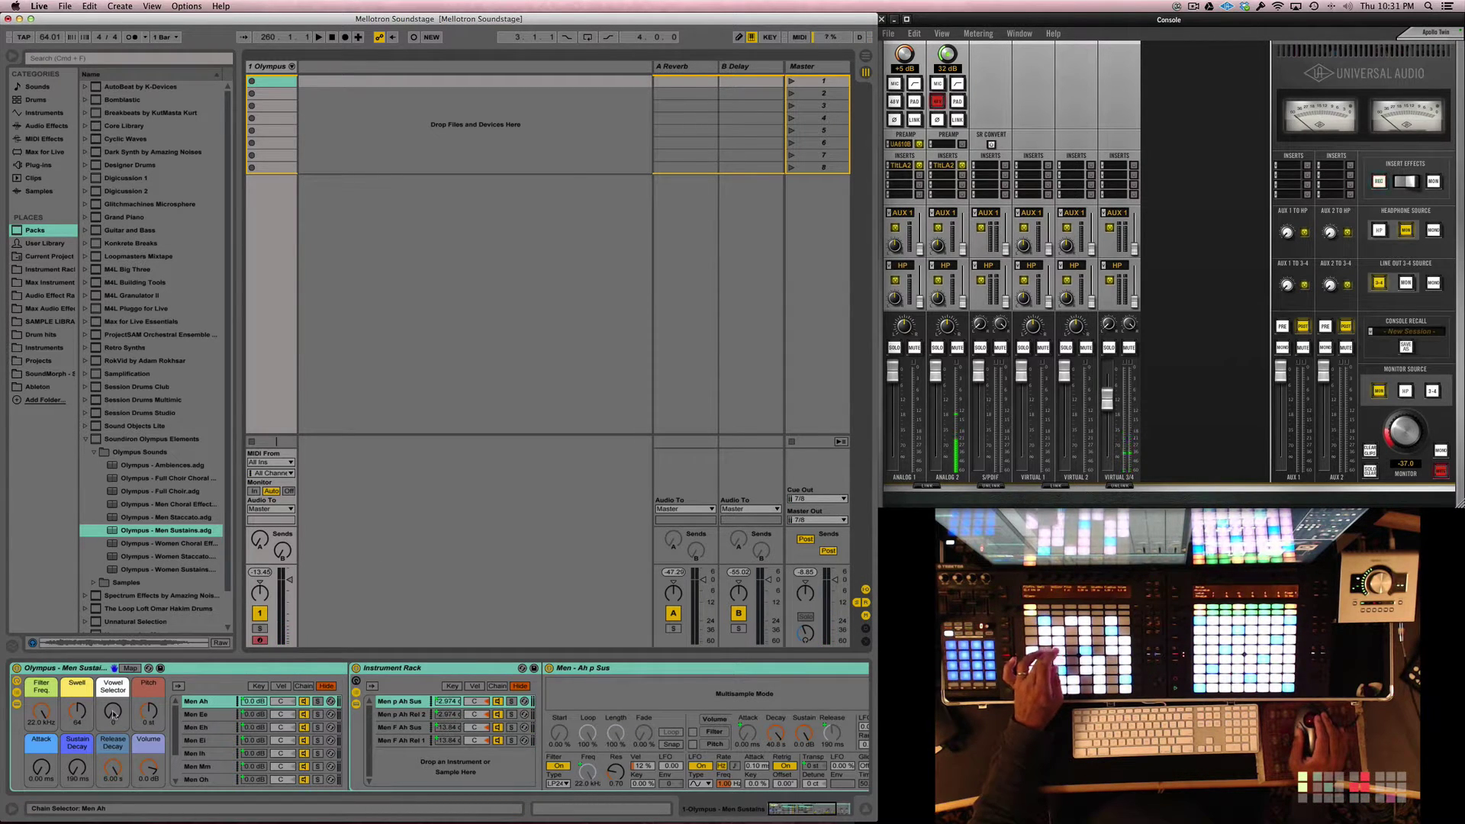
drag(113, 716, 113, 671)
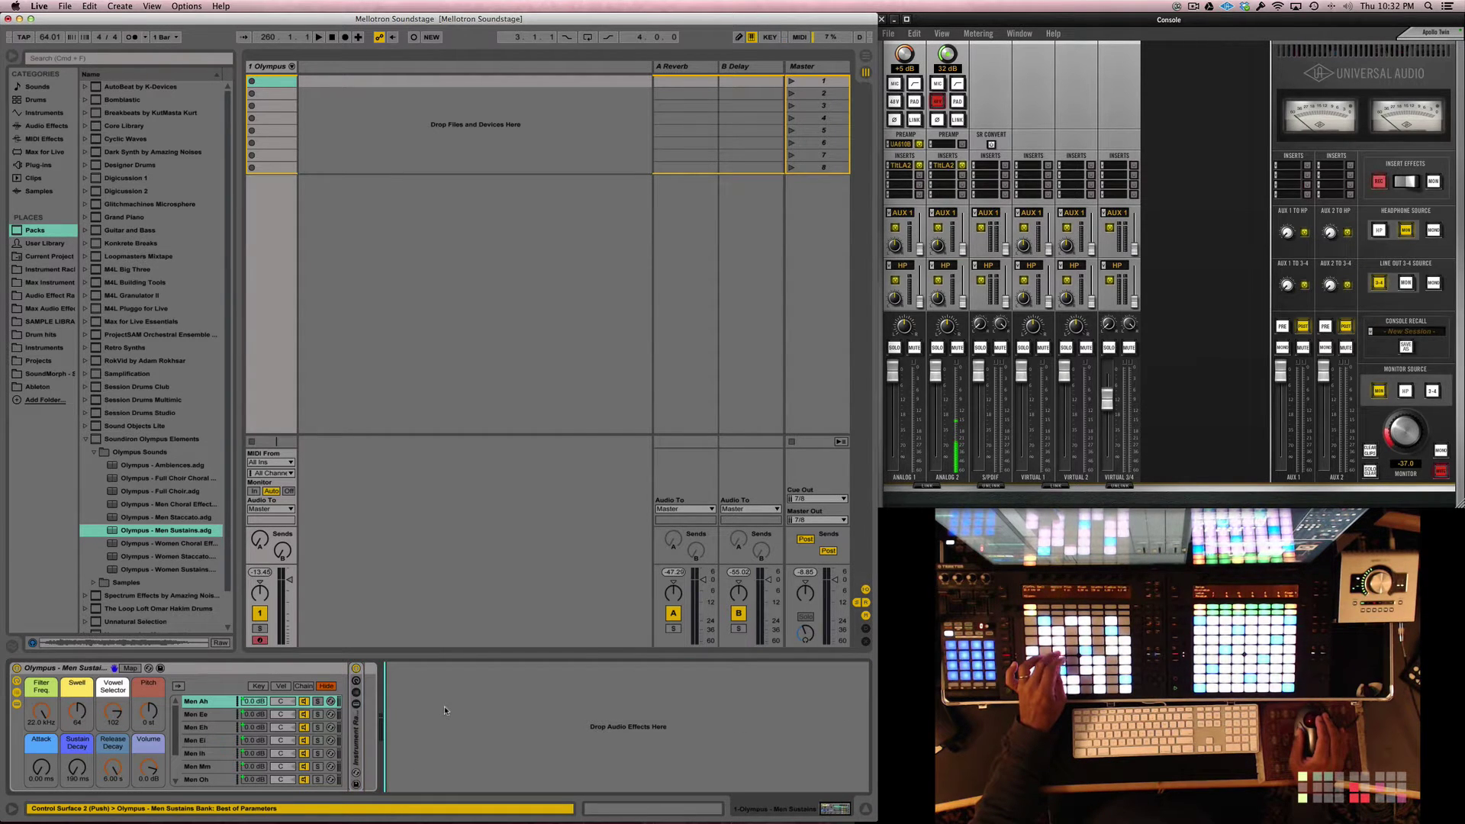
Group the Men Sustains choir device into a new Instrument Rack and show its chain list
click(53, 670)
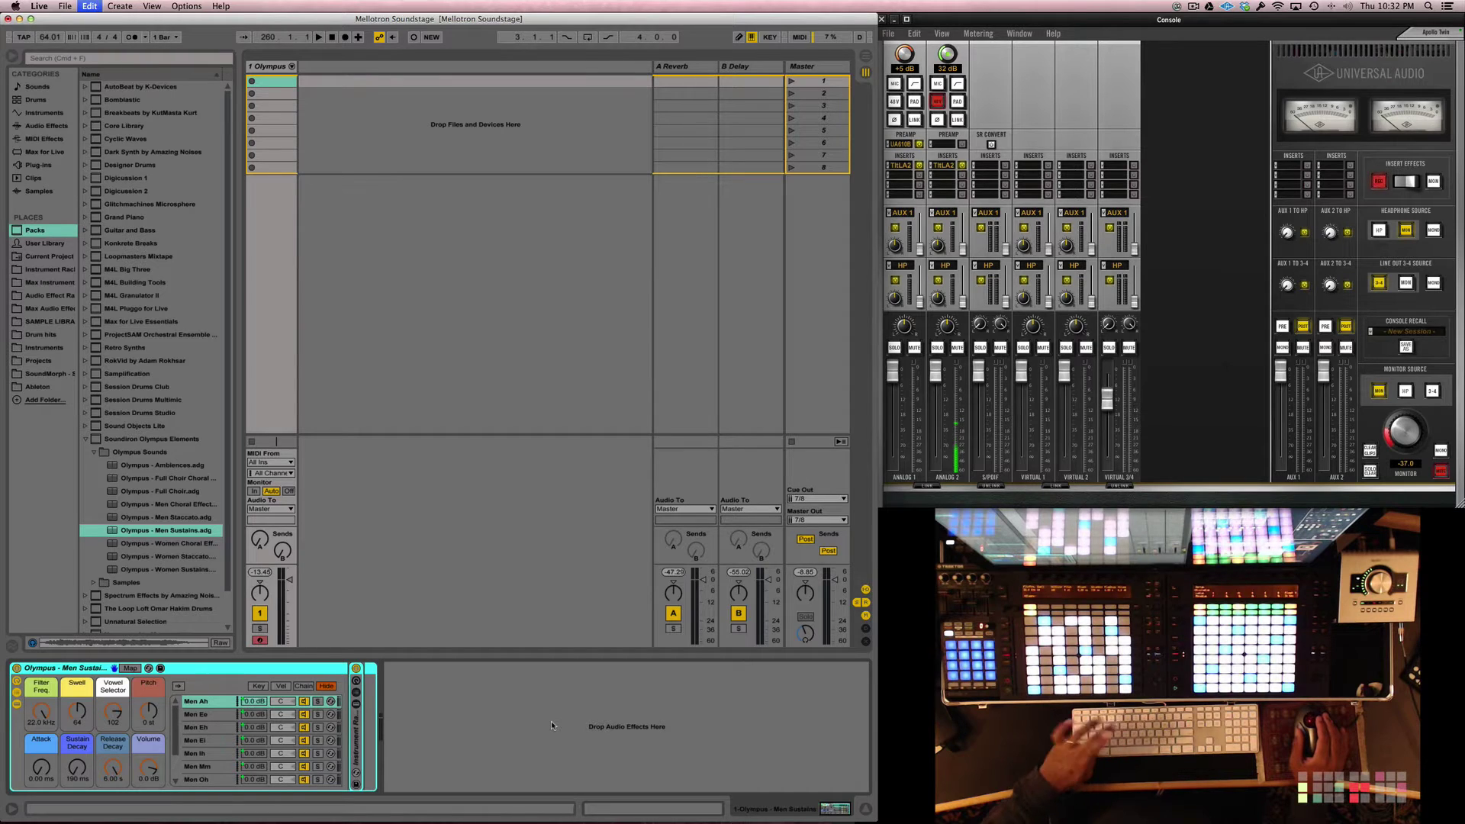
key(super+c)
key(super+g)
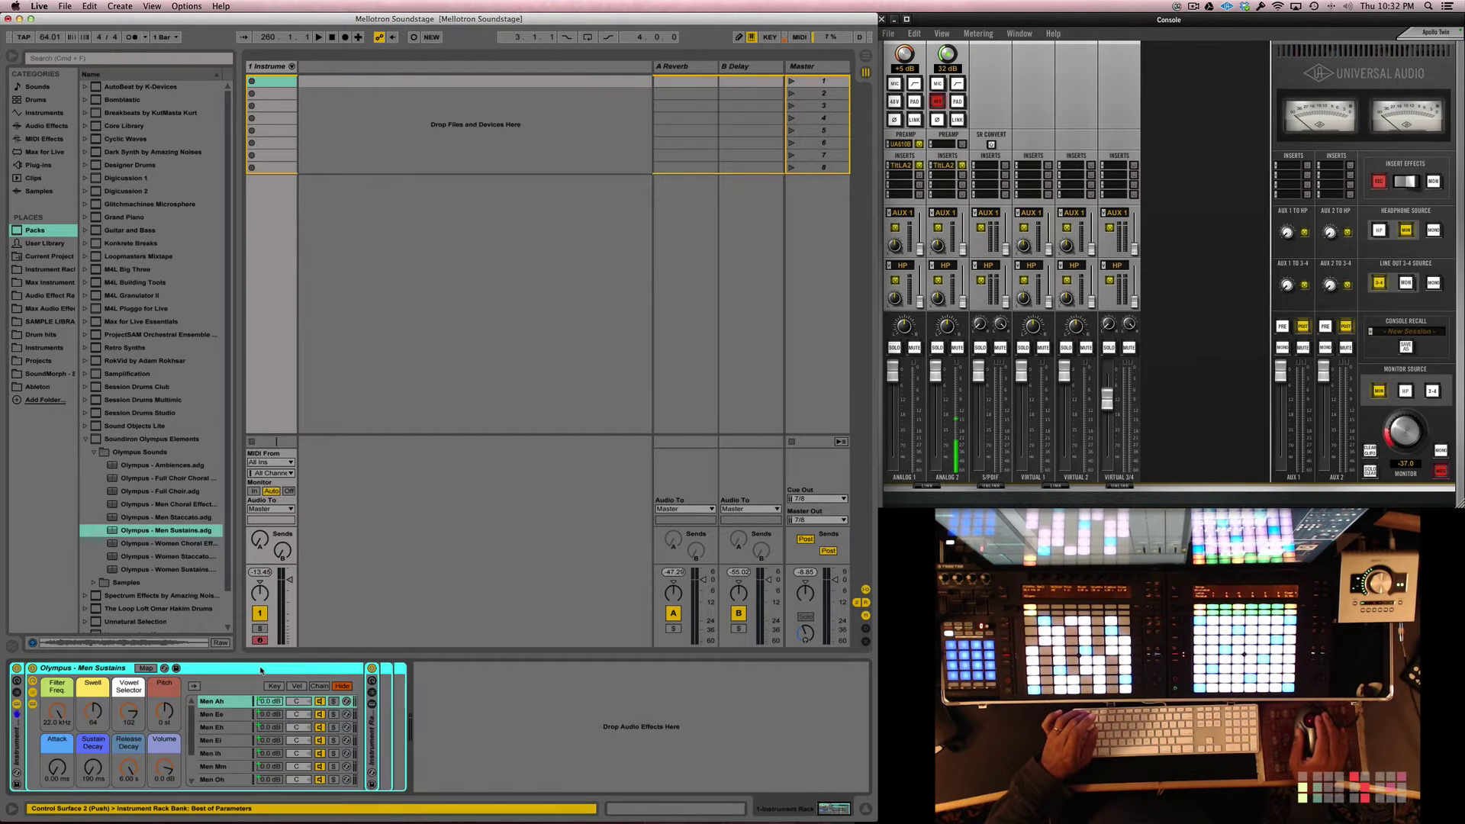
click(16, 693)
click(66, 747)
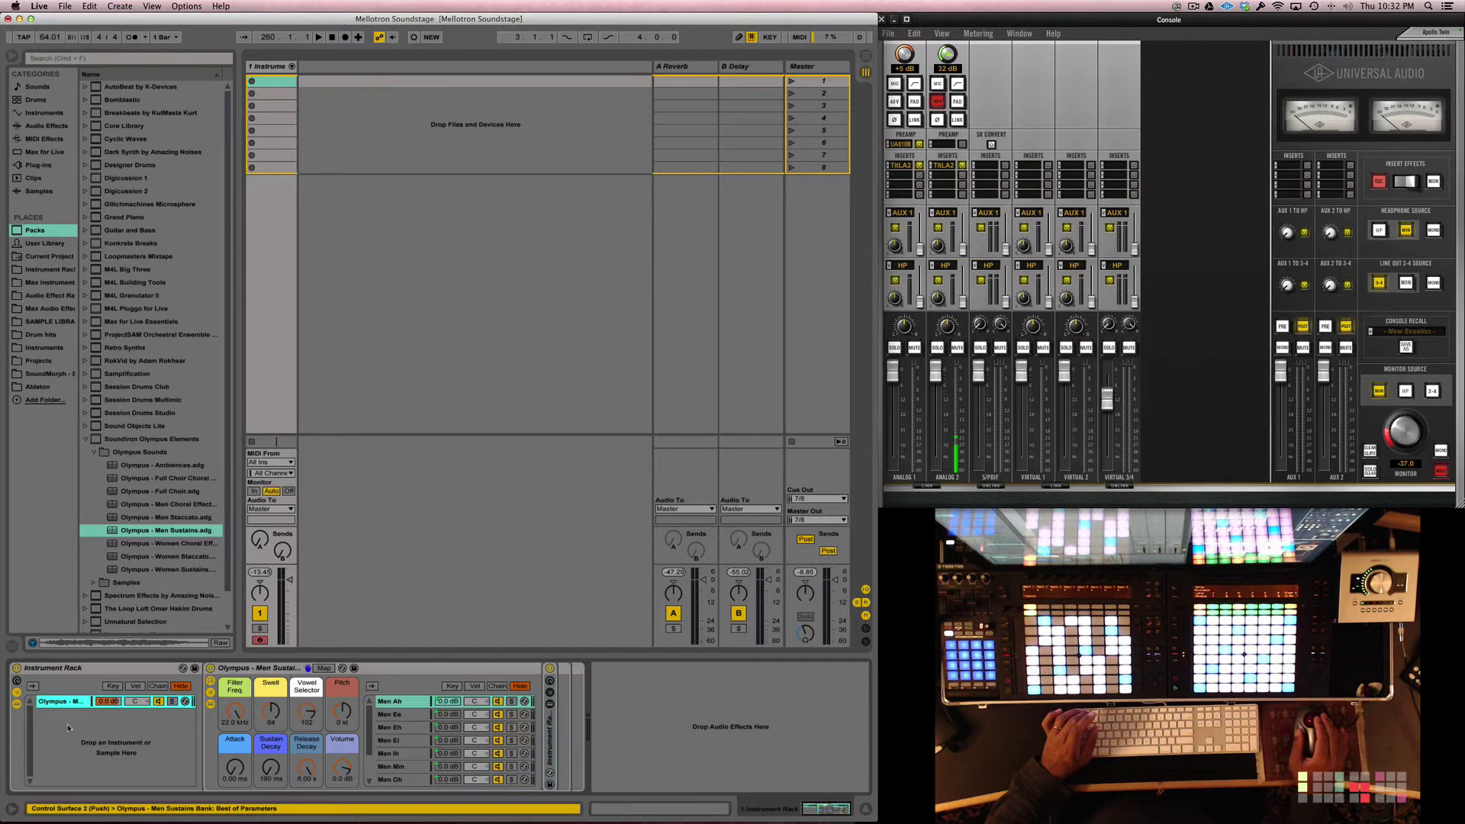
click(75, 666)
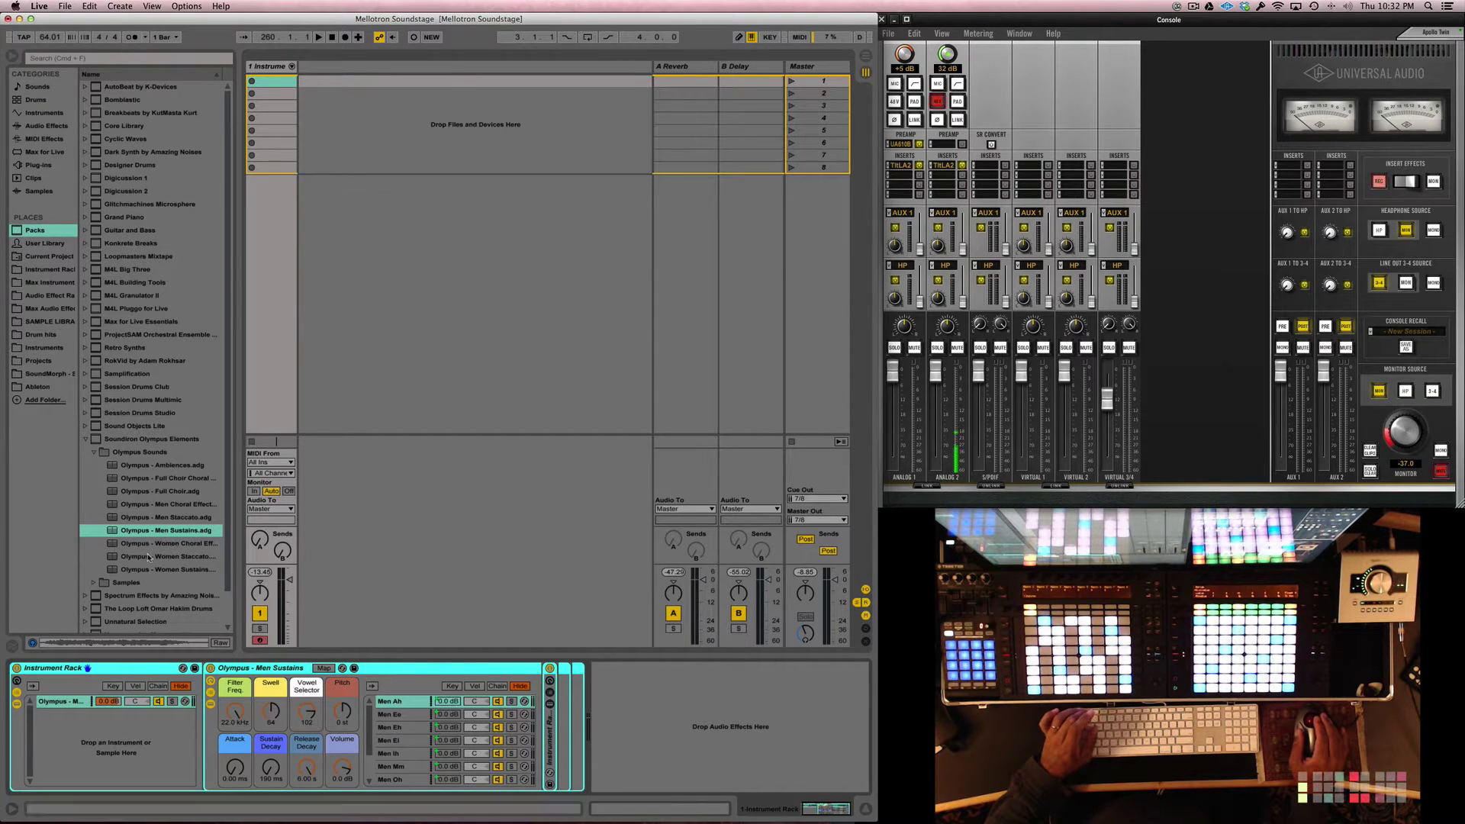
Add Women Sustains, Men Staccato and Women Staccato presets as further rack chains
drag(149, 572, 99, 751)
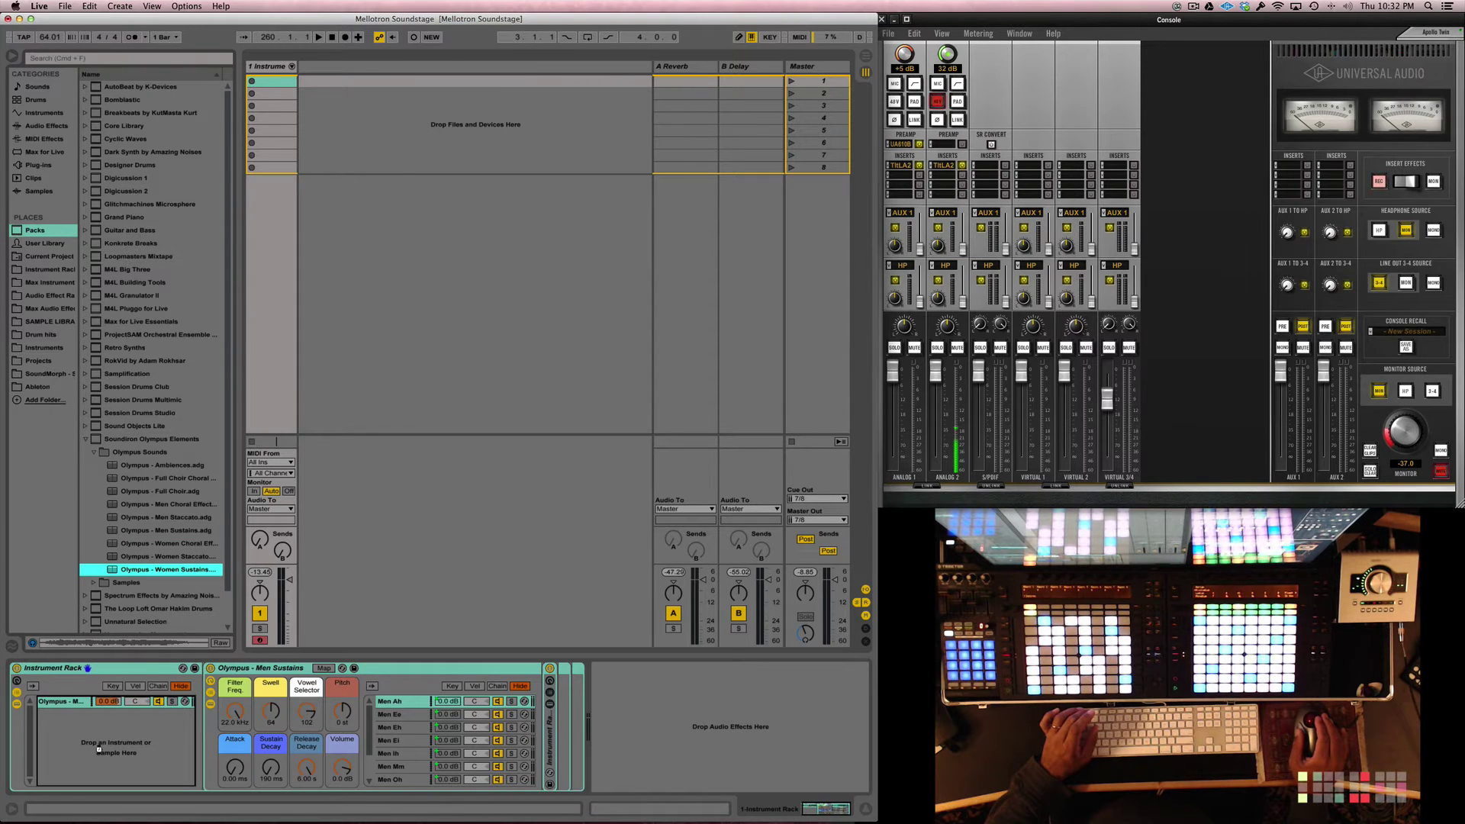
drag(98, 750, 99, 750)
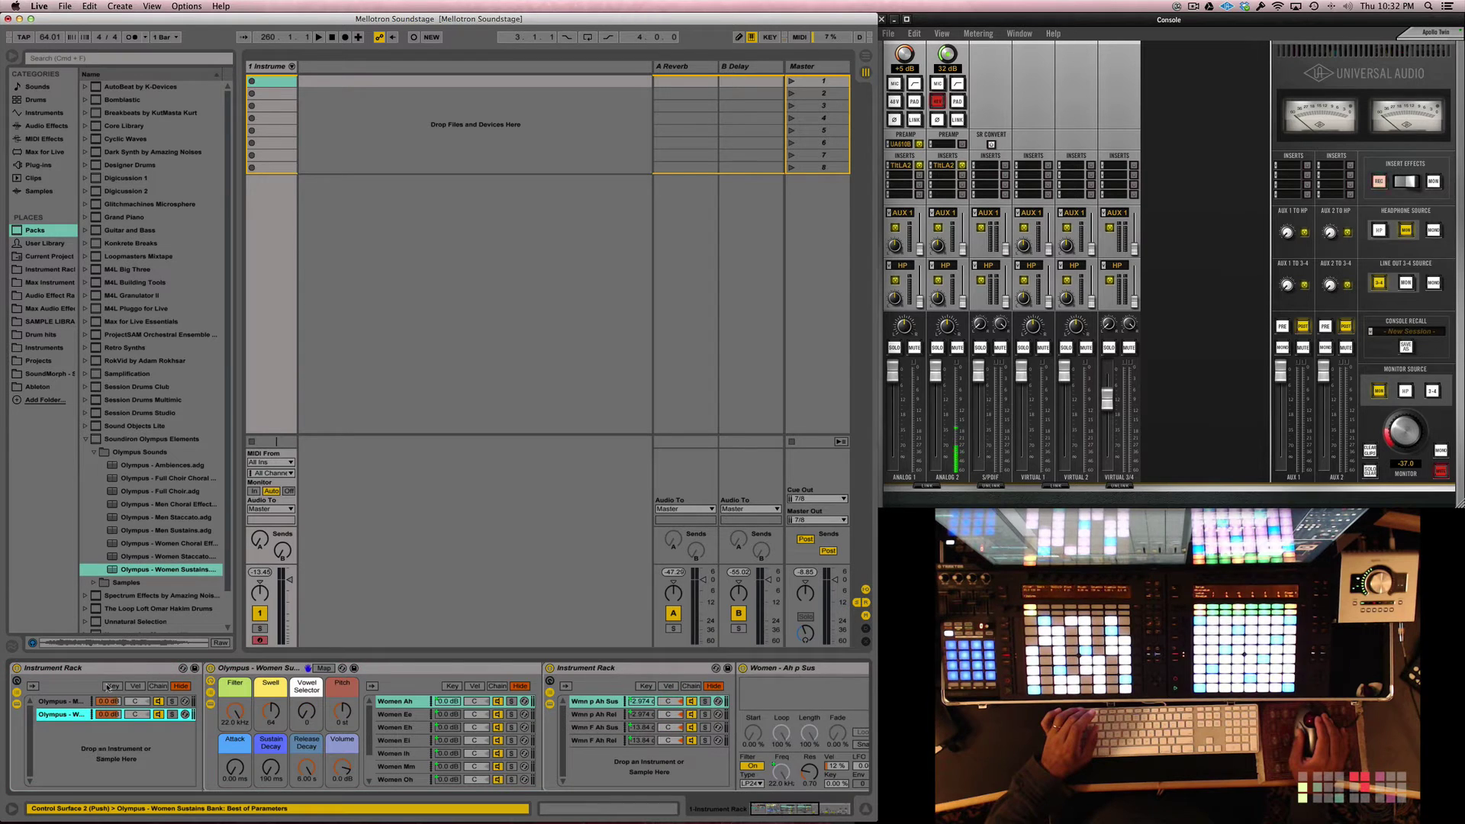
click(140, 519)
drag(141, 519, 142, 696)
drag(158, 561, 96, 751)
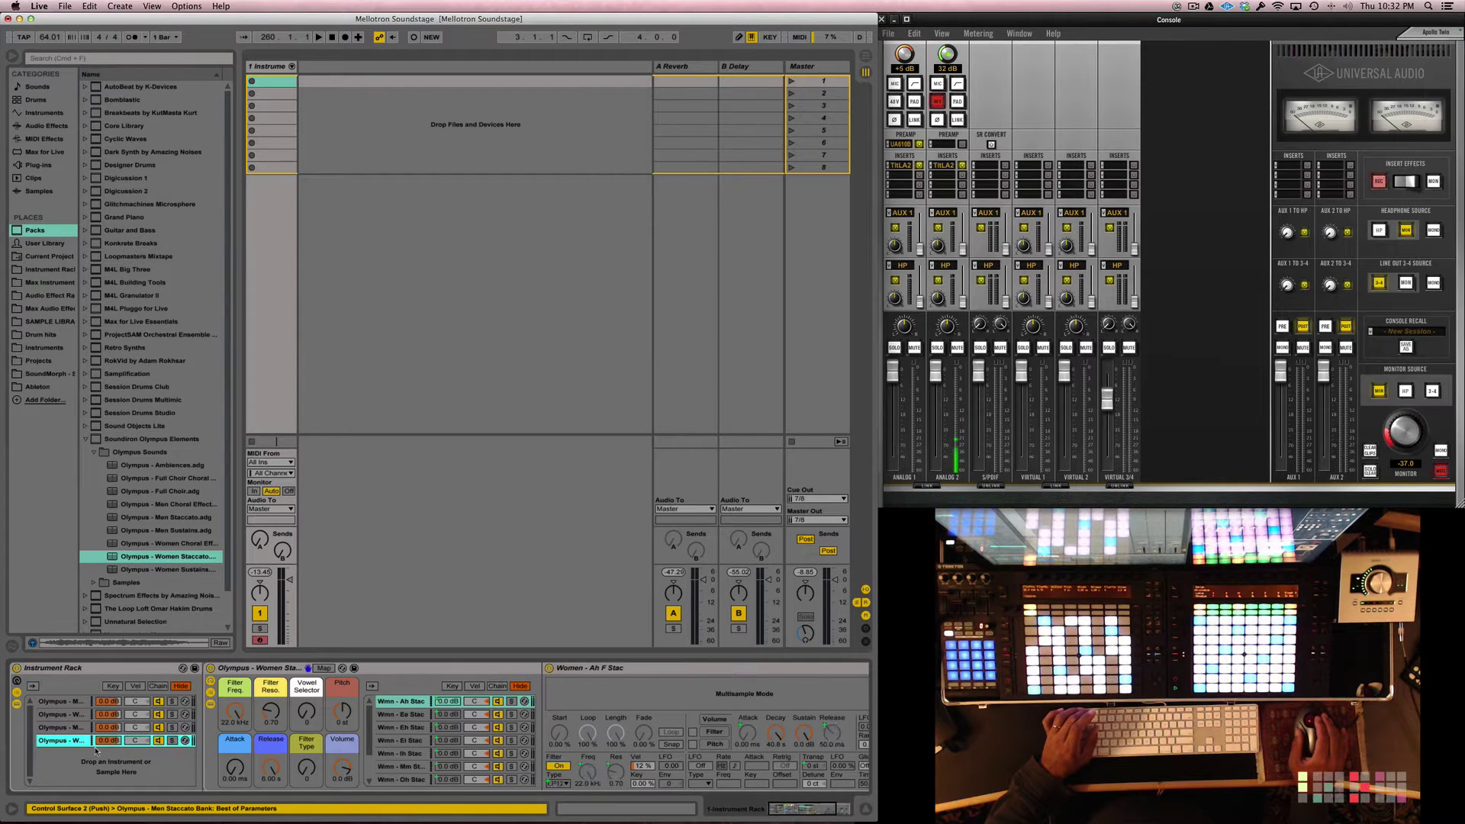
click(50, 701)
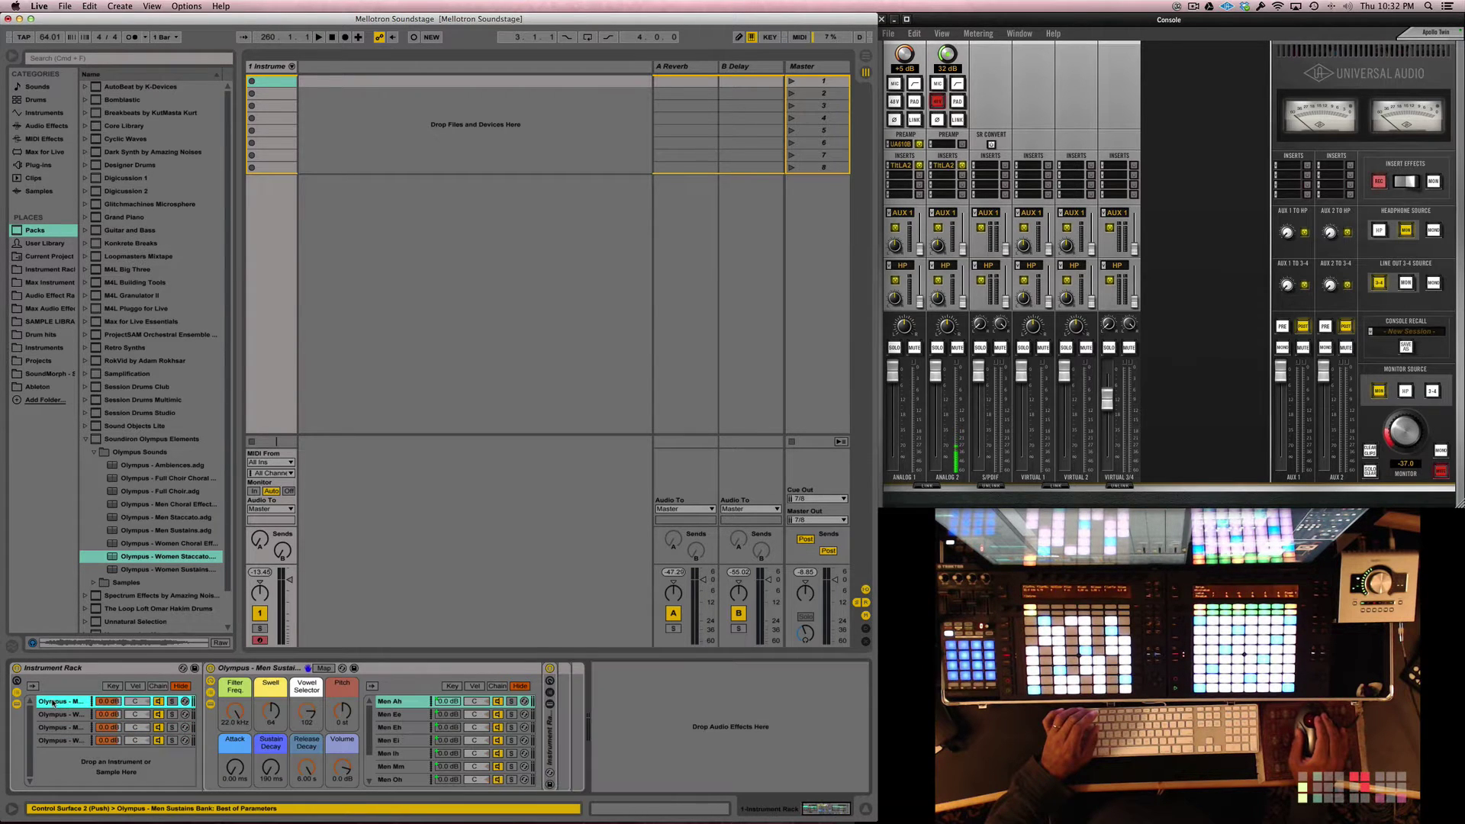
Map the Men Sustains and Women Sustains Vowel Selectors to Macros 1 and 2
click(16, 681)
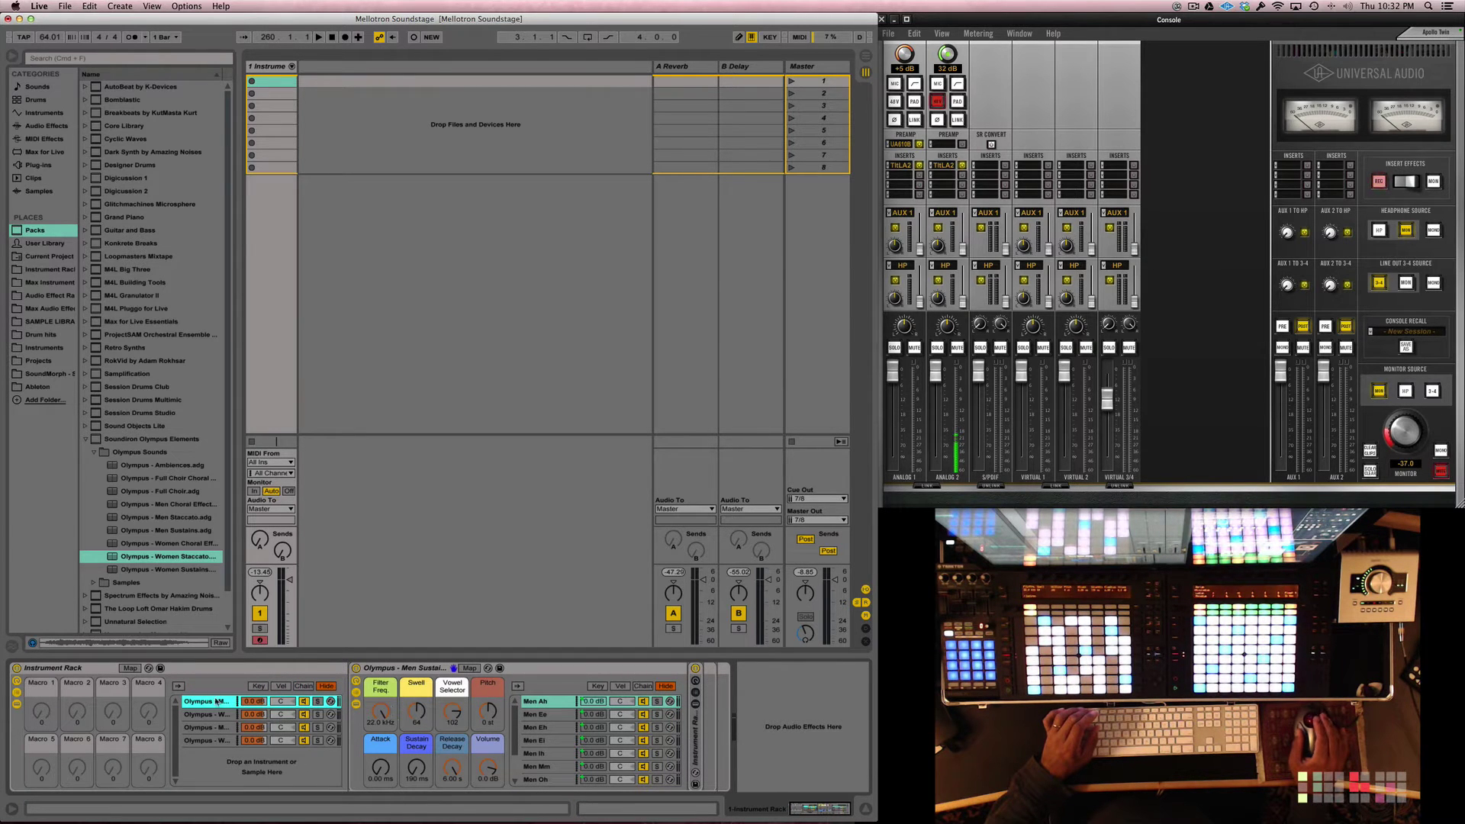
right_click(453, 715)
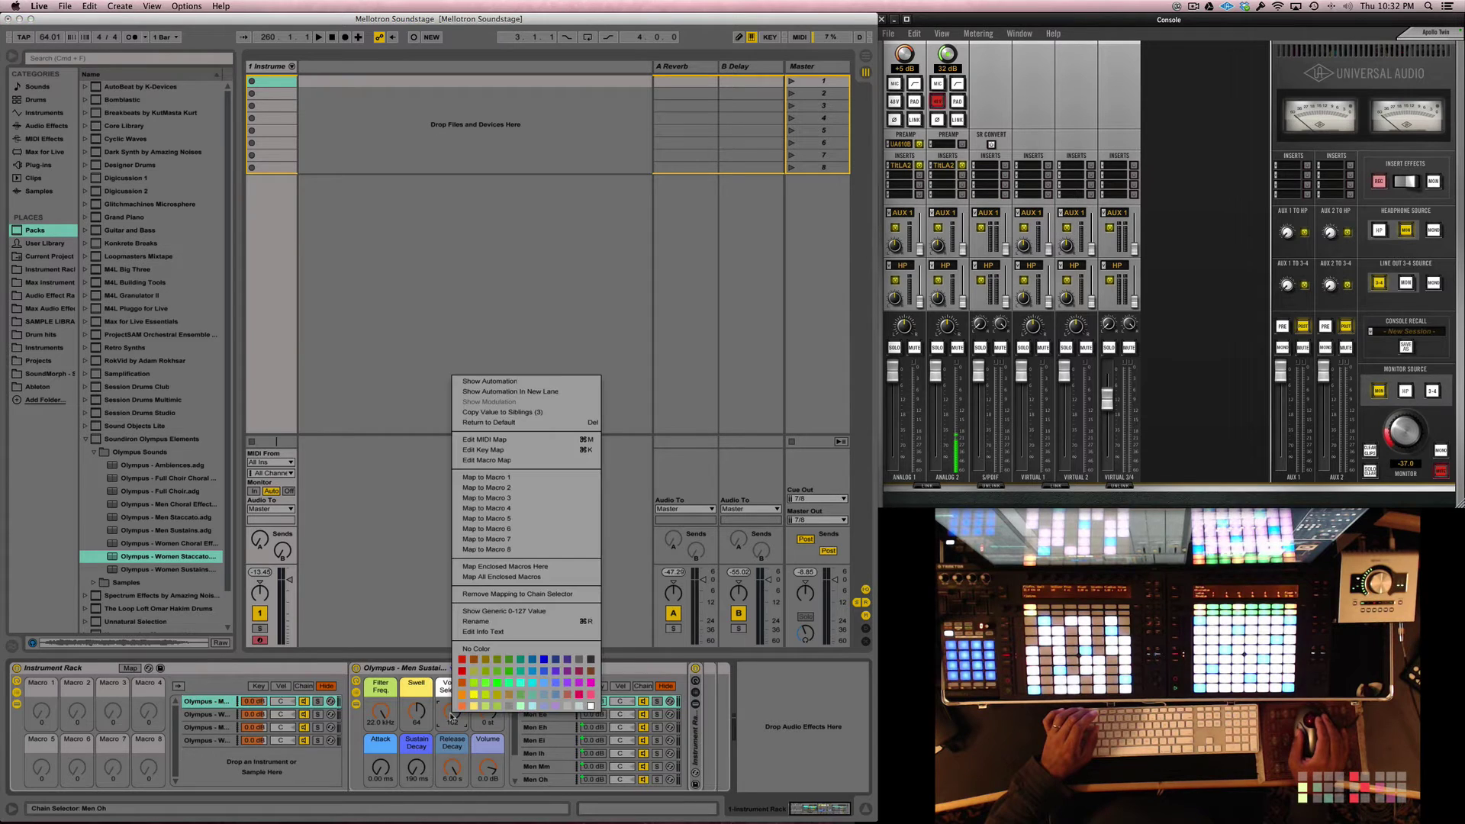
click(510, 478)
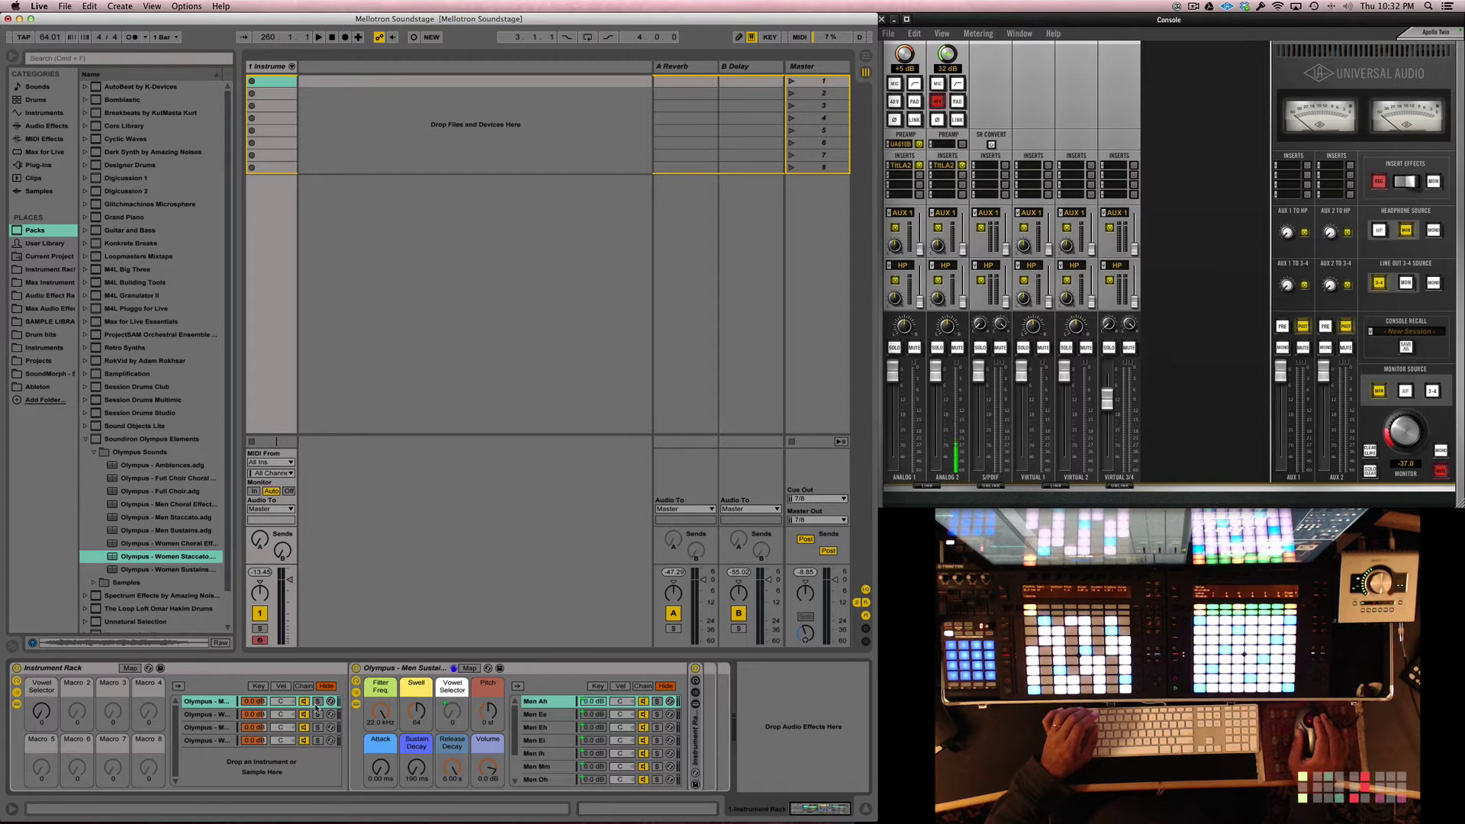
click(221, 715)
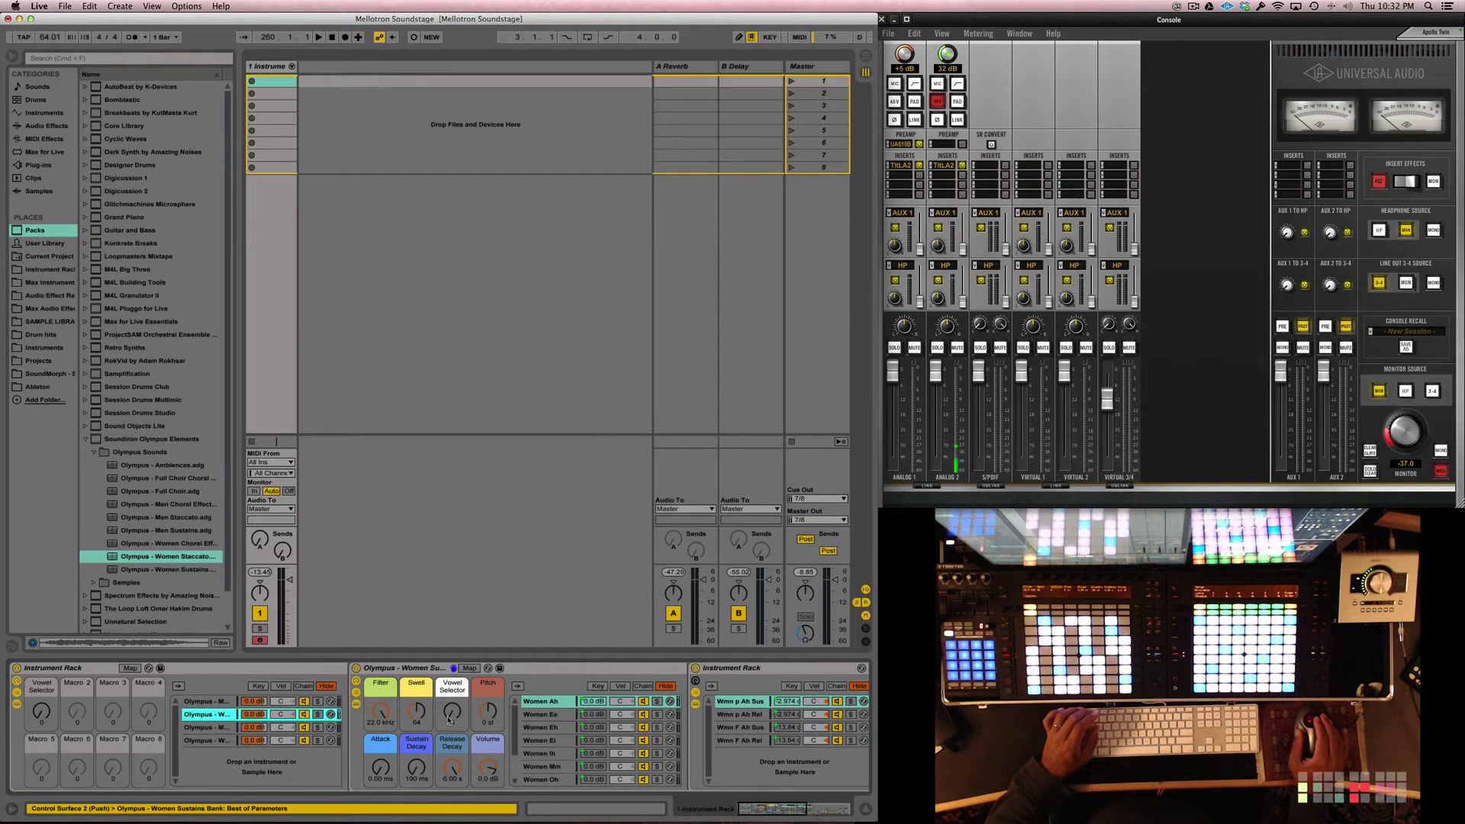
right_click(450, 717)
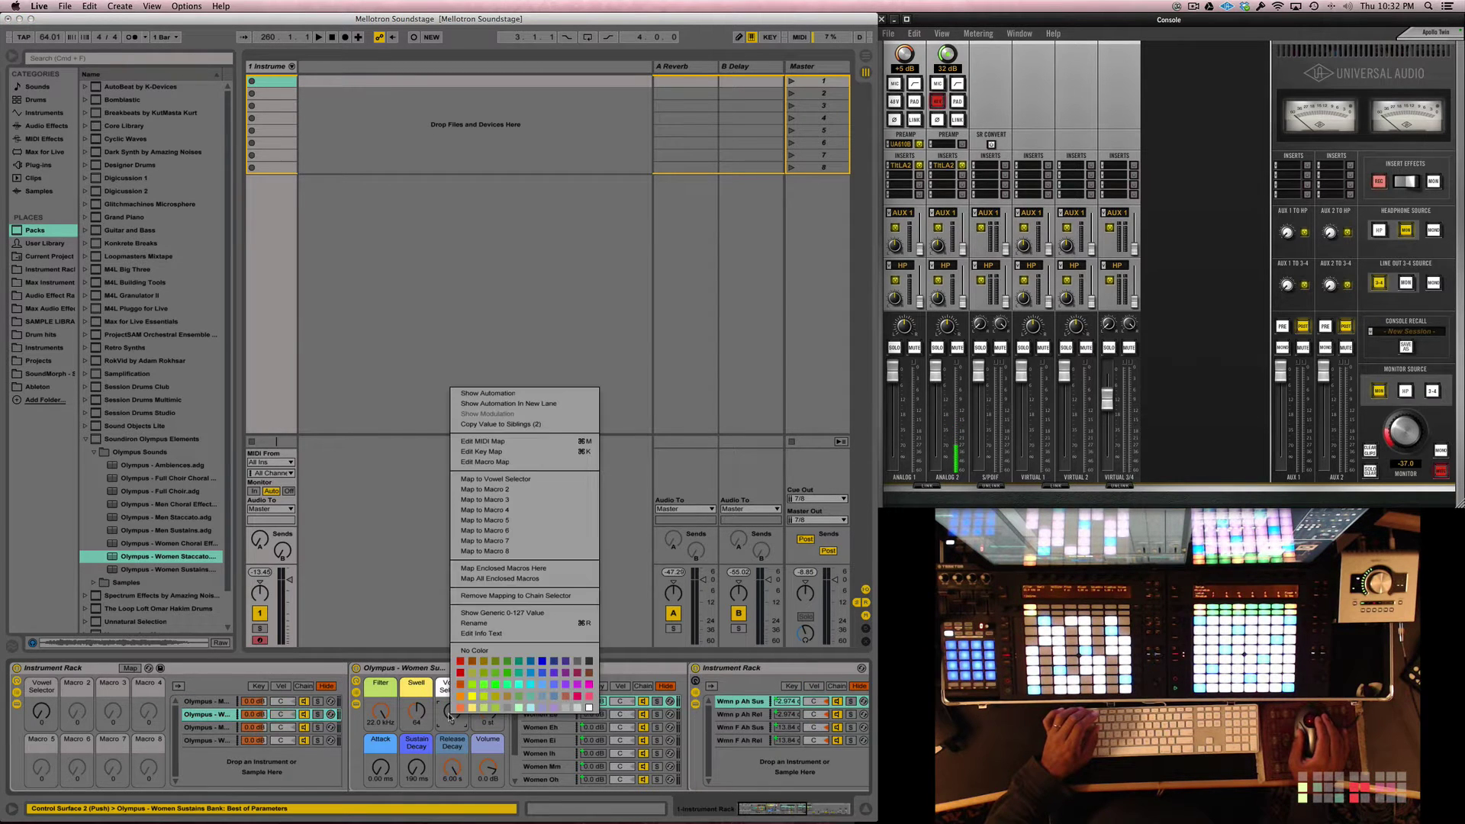
click(527, 495)
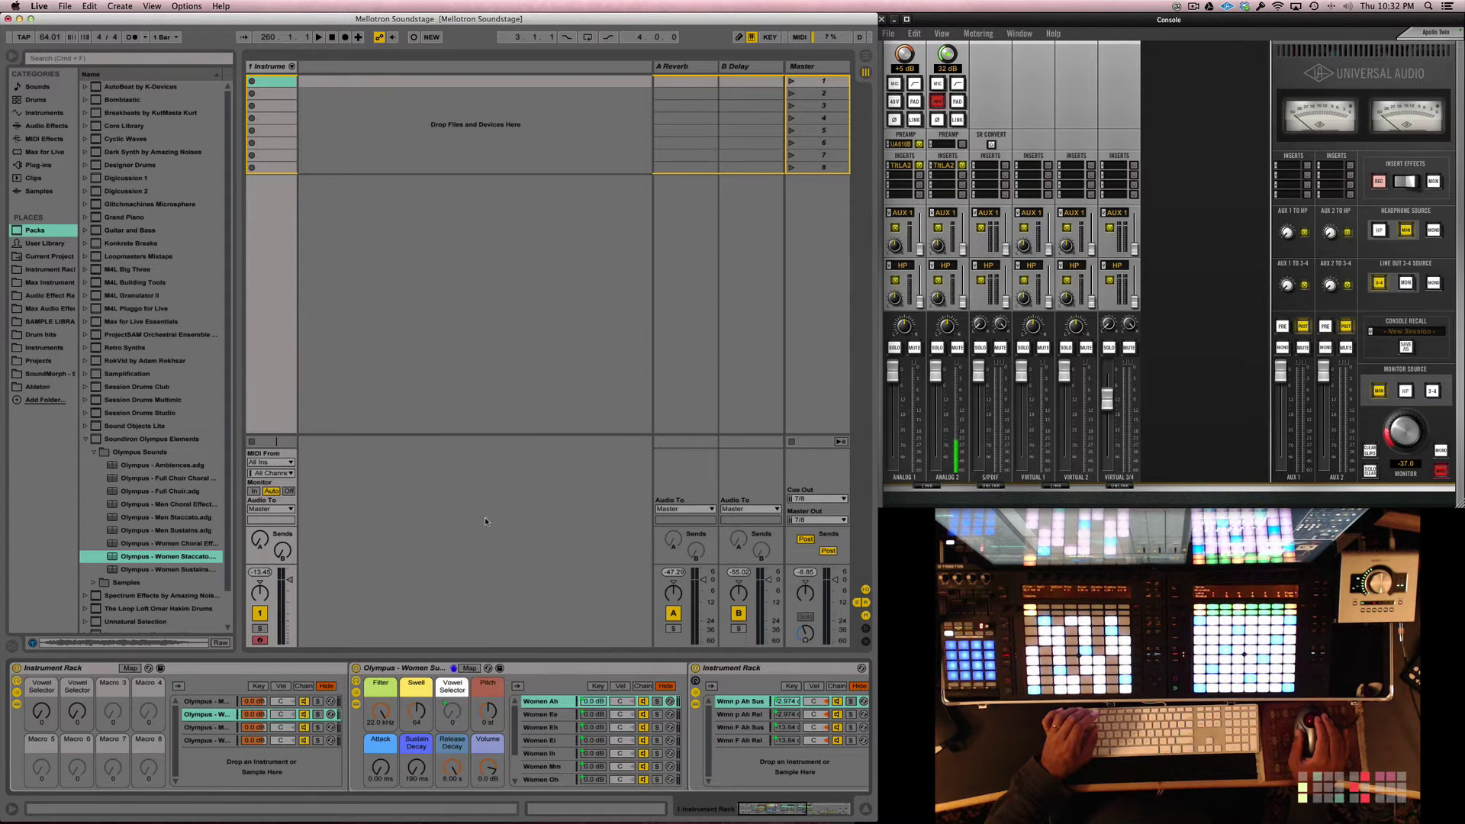
Map the Men Staccato and Women Staccato Vowel Selectors to Macros 3 and 4
click(202, 729)
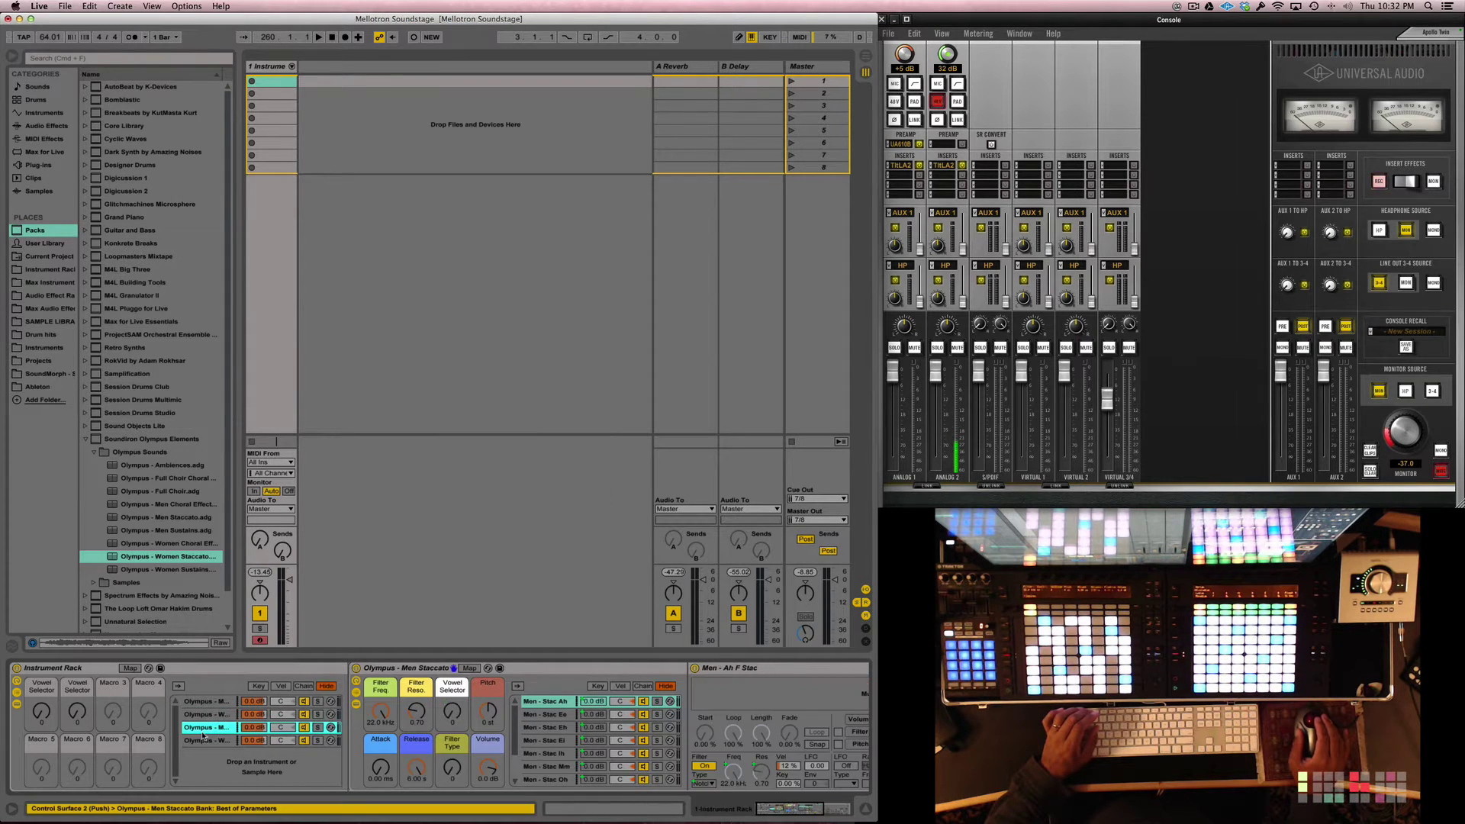
right_click(461, 719)
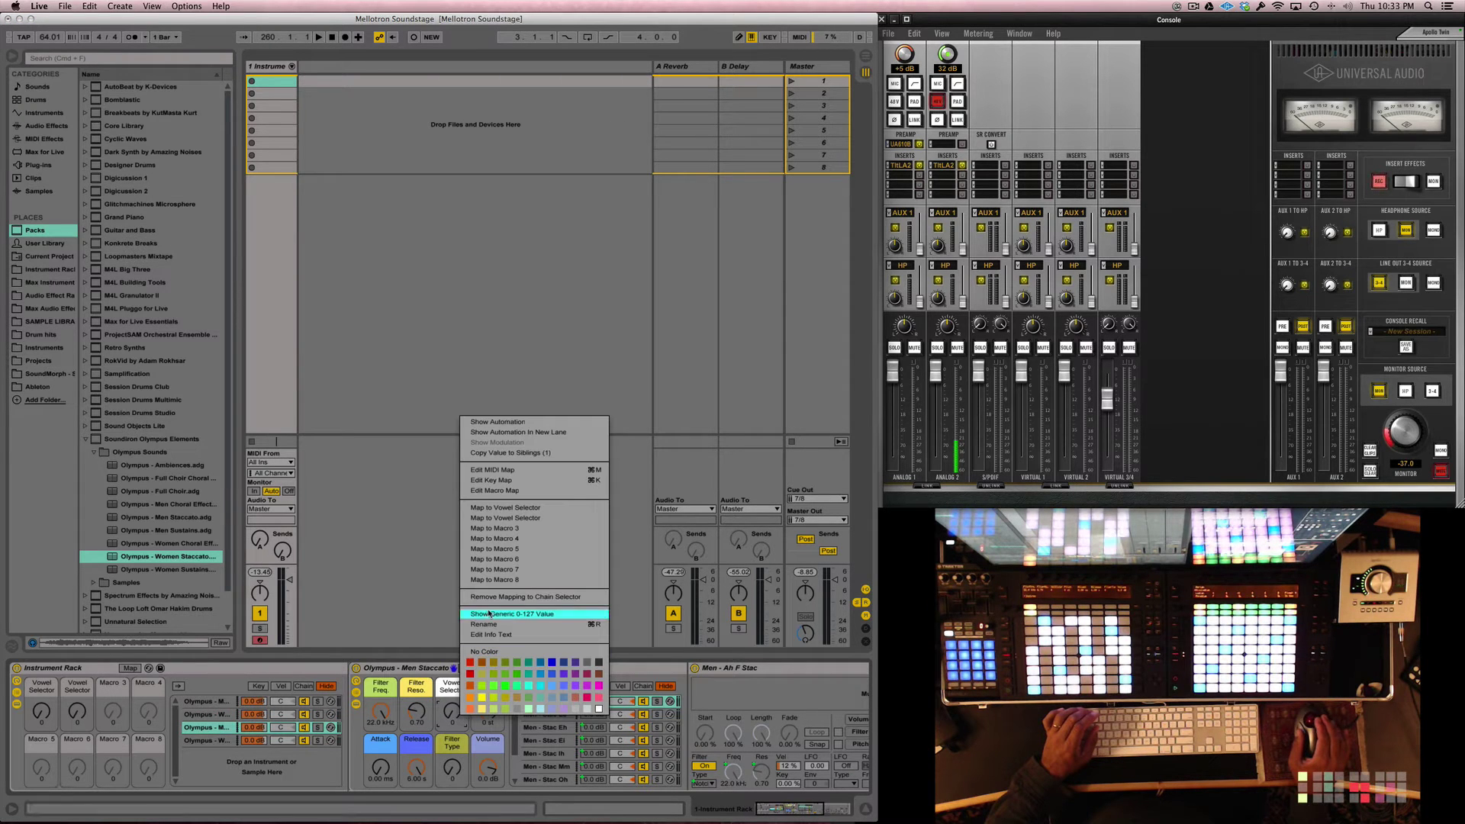
click(502, 528)
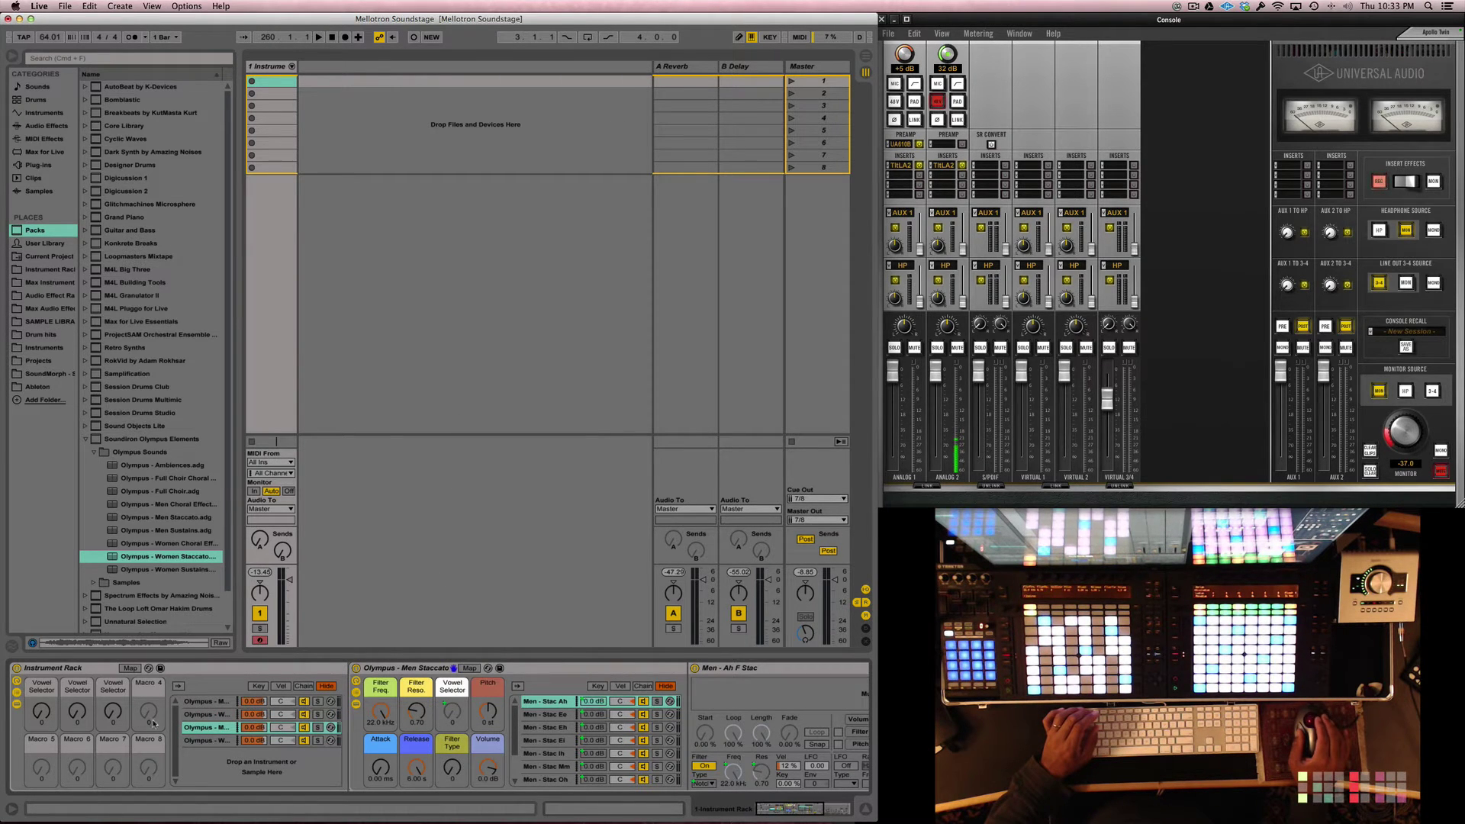
click(208, 740)
right_click(453, 716)
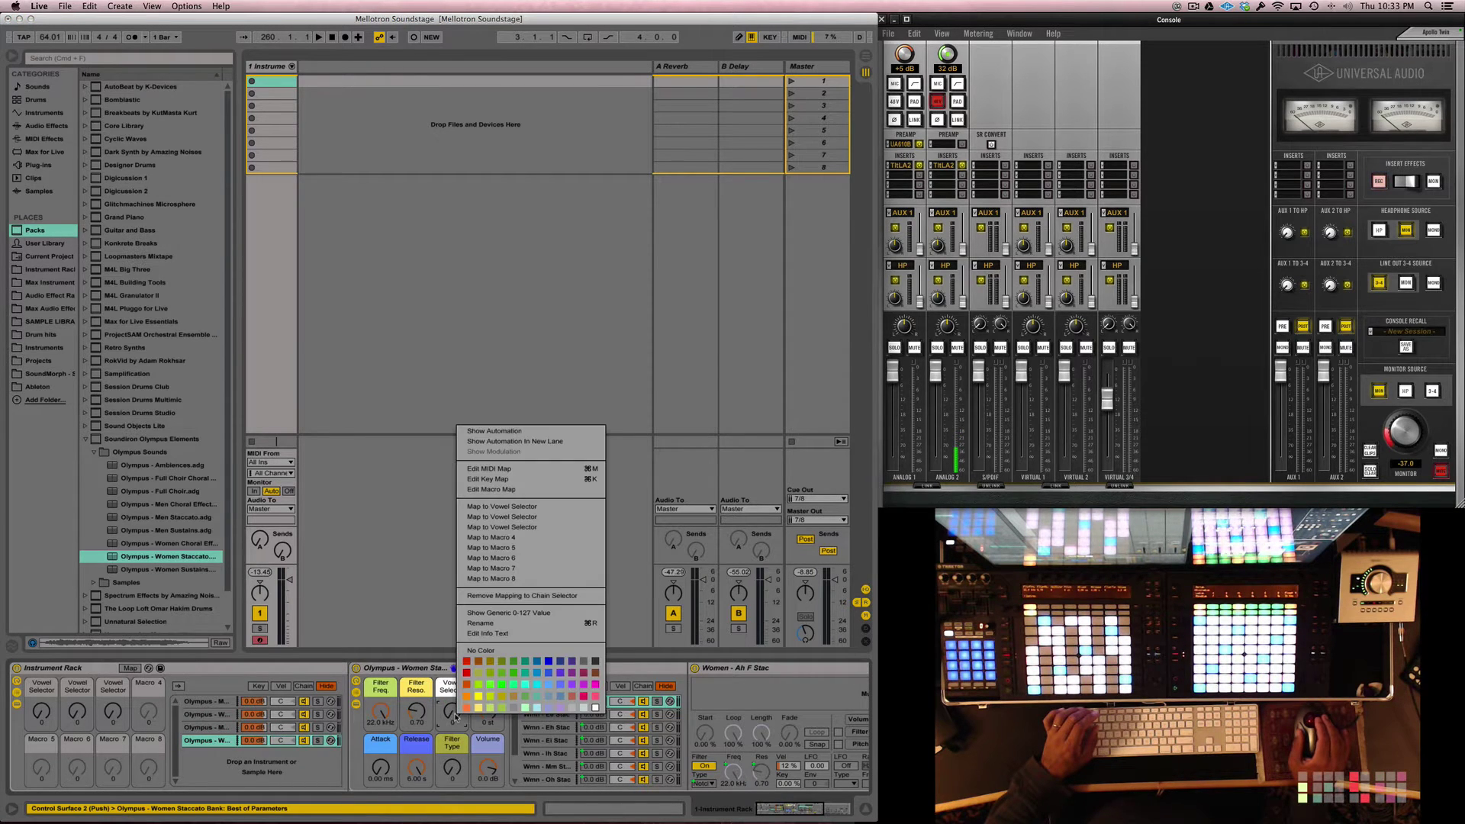
click(488, 541)
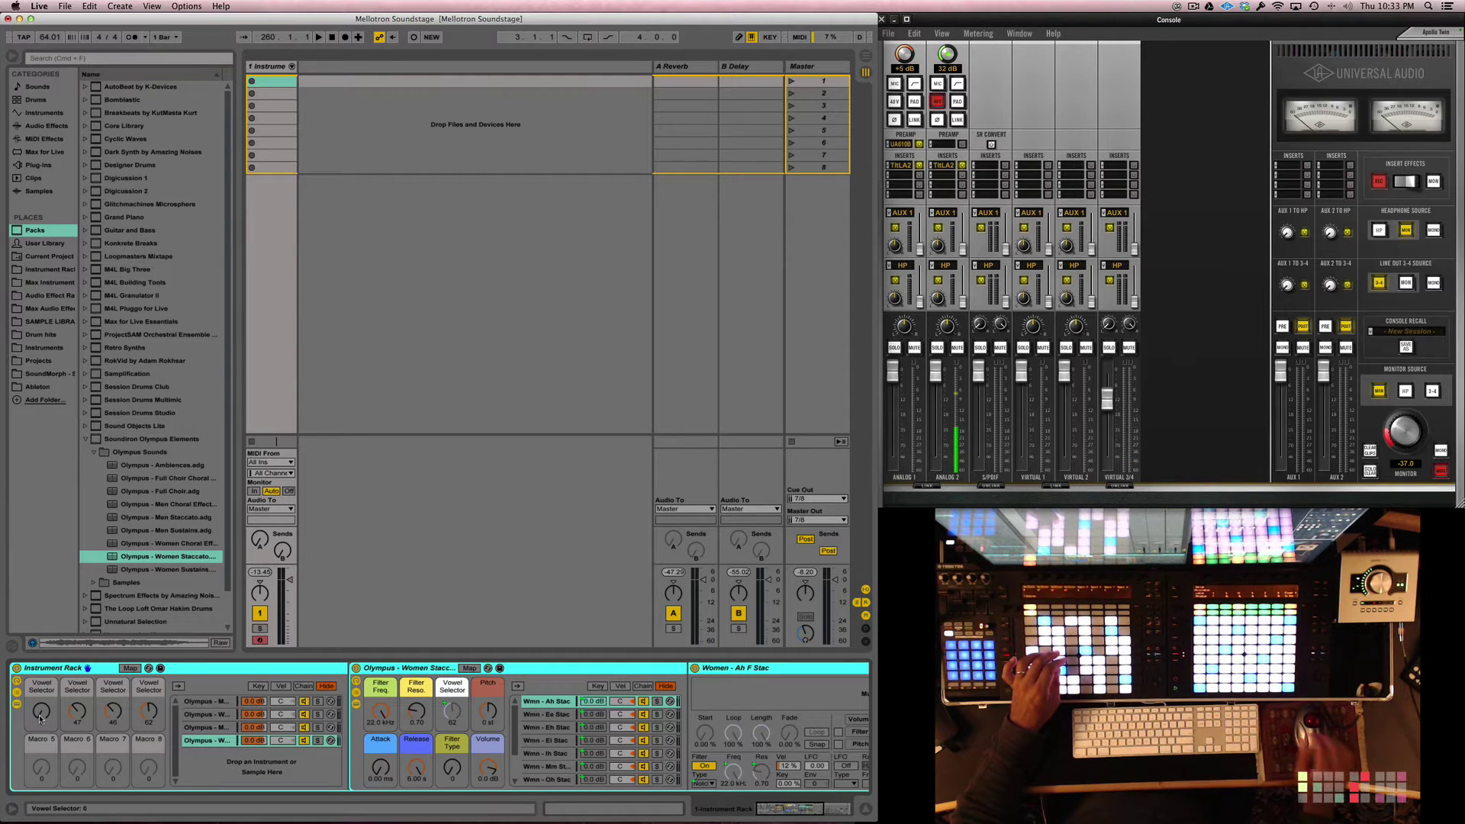
Insert the Max Api CtrlMIDIcc device from Max MIDI Effect before the Instrument Rack
double_click(609, 672)
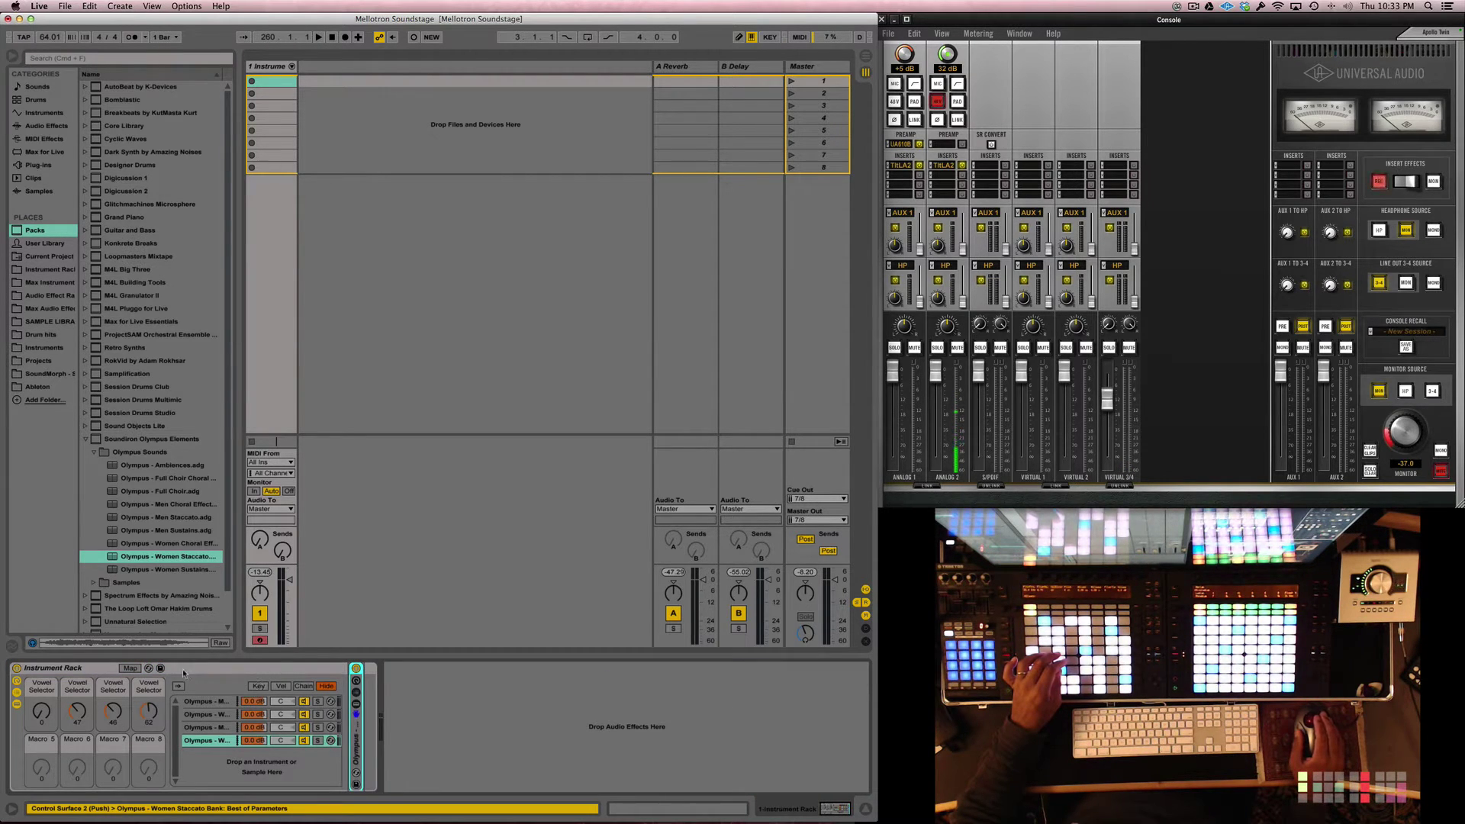
click(17, 692)
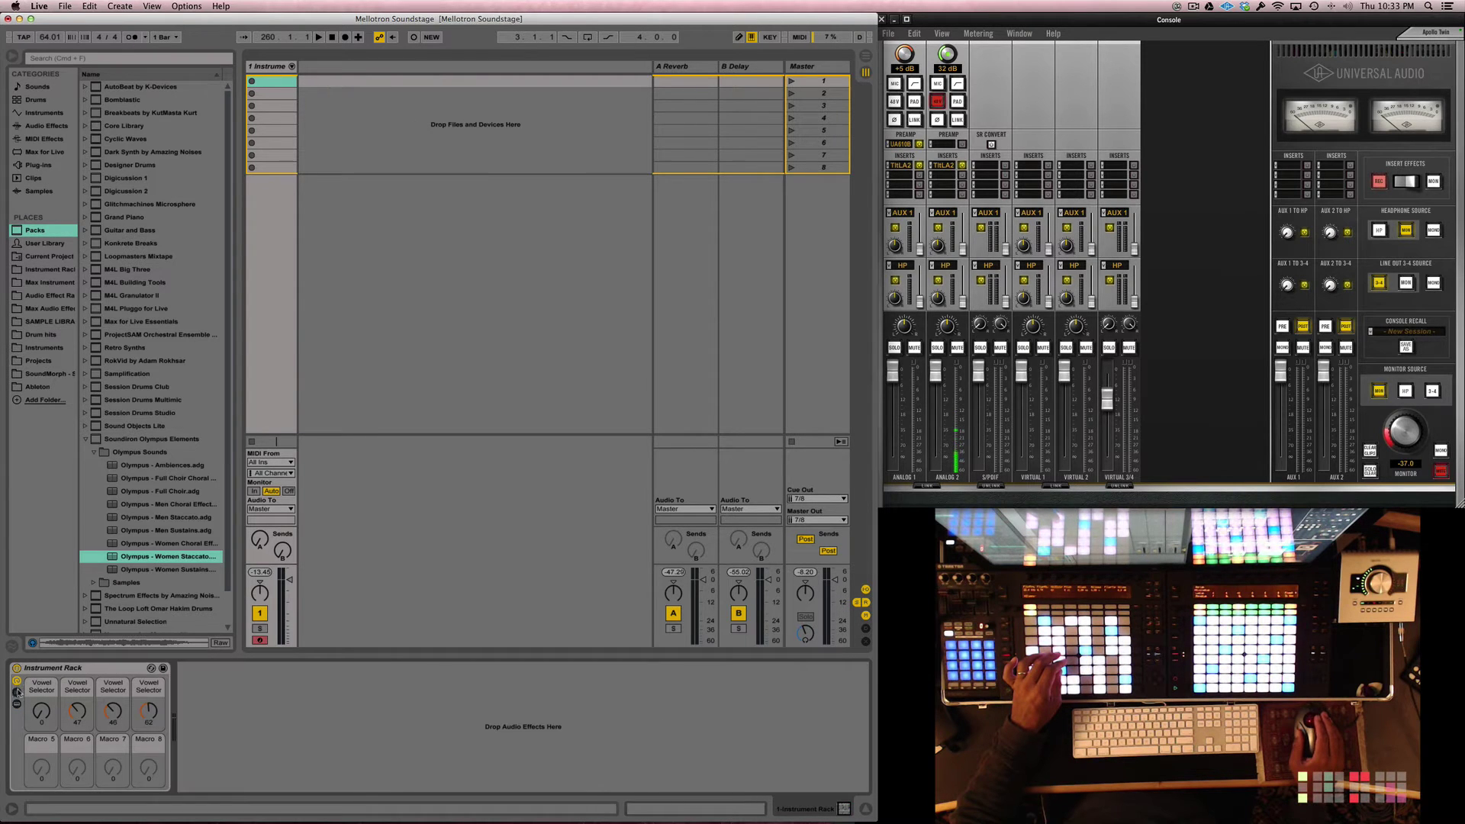
click(84, 669)
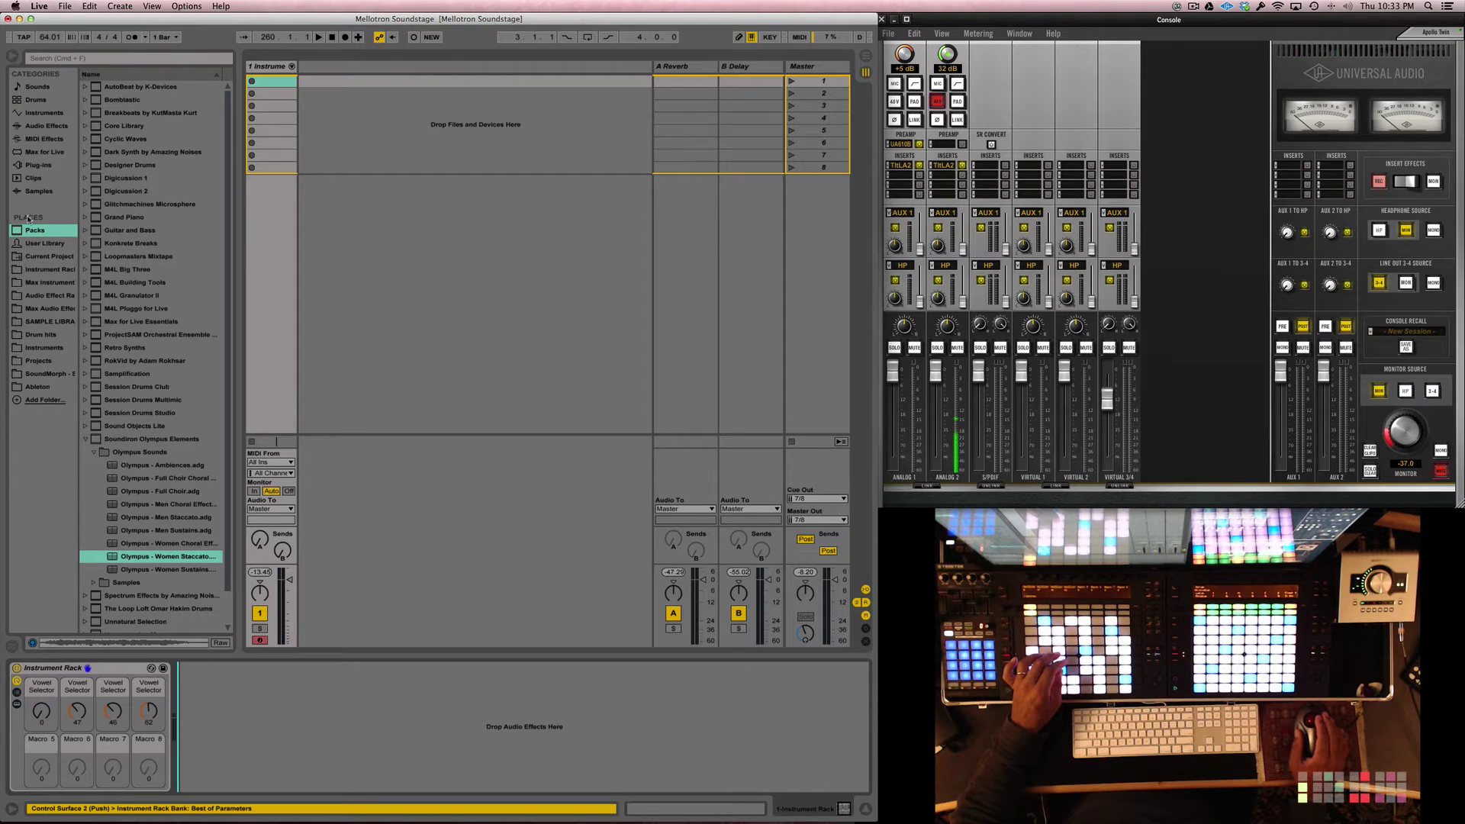
click(28, 154)
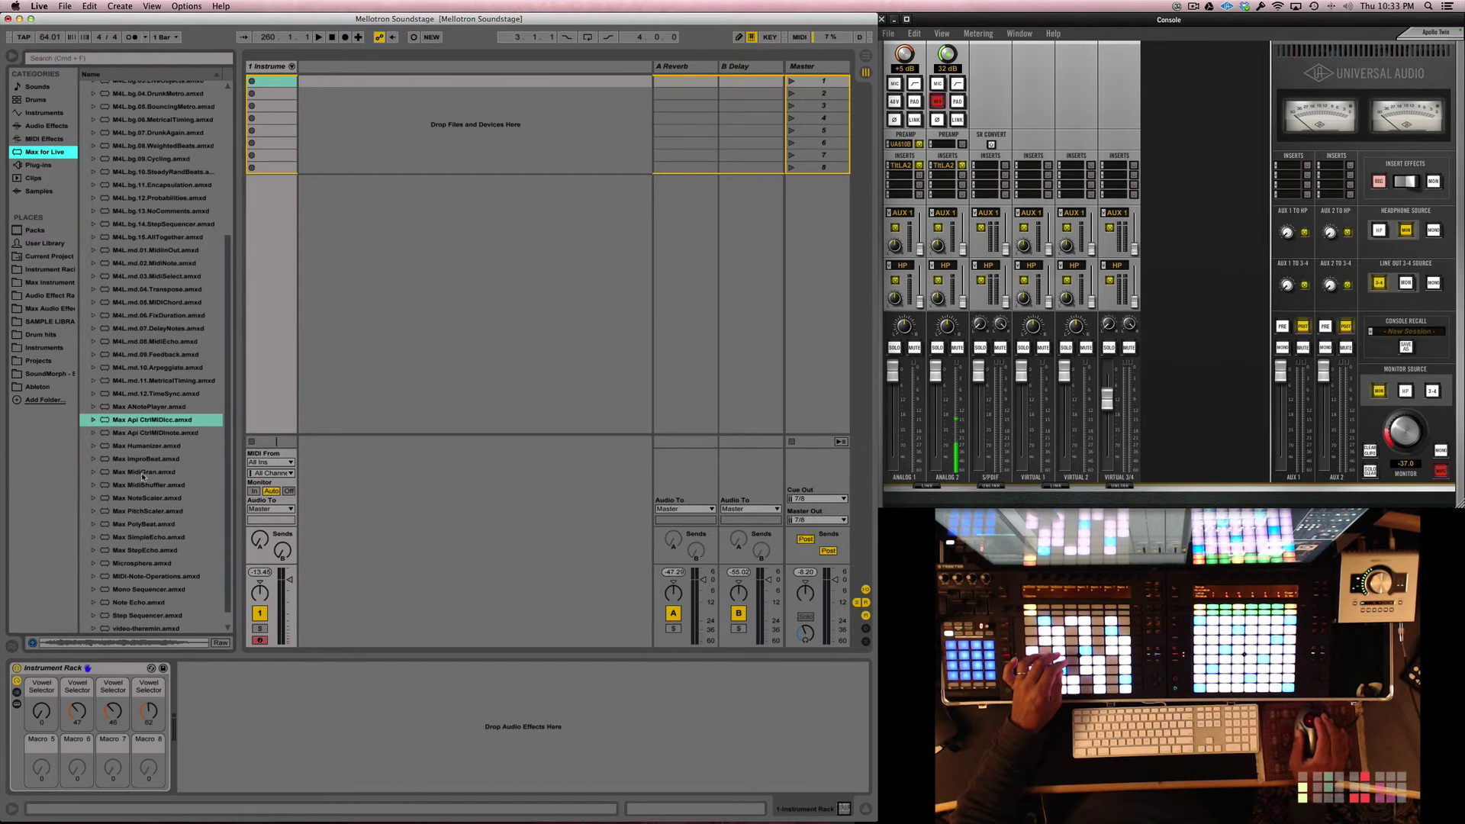
scroll(142, 287, up, 5)
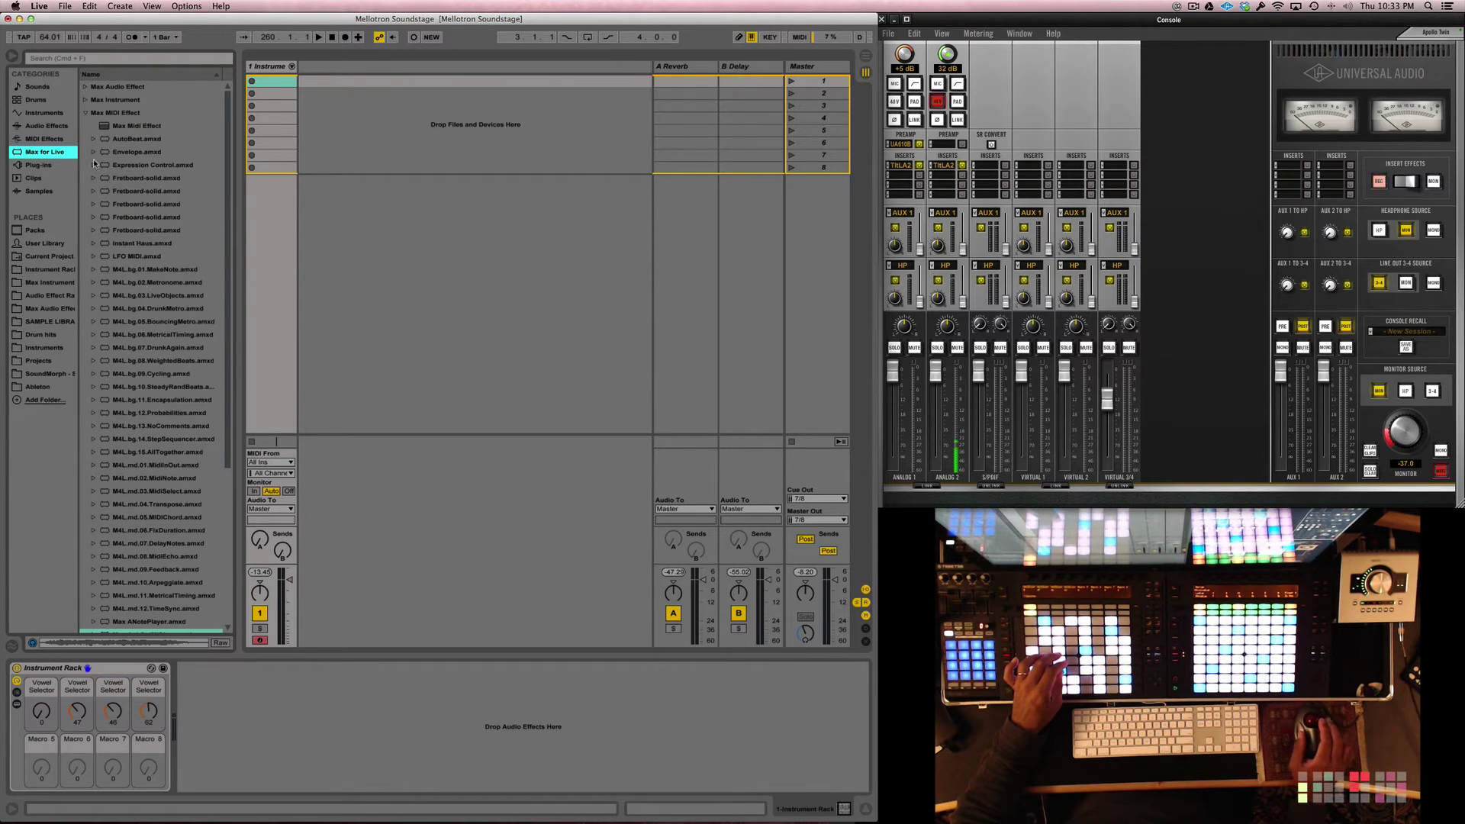
click(113, 116)
scroll(141, 445, down, 6)
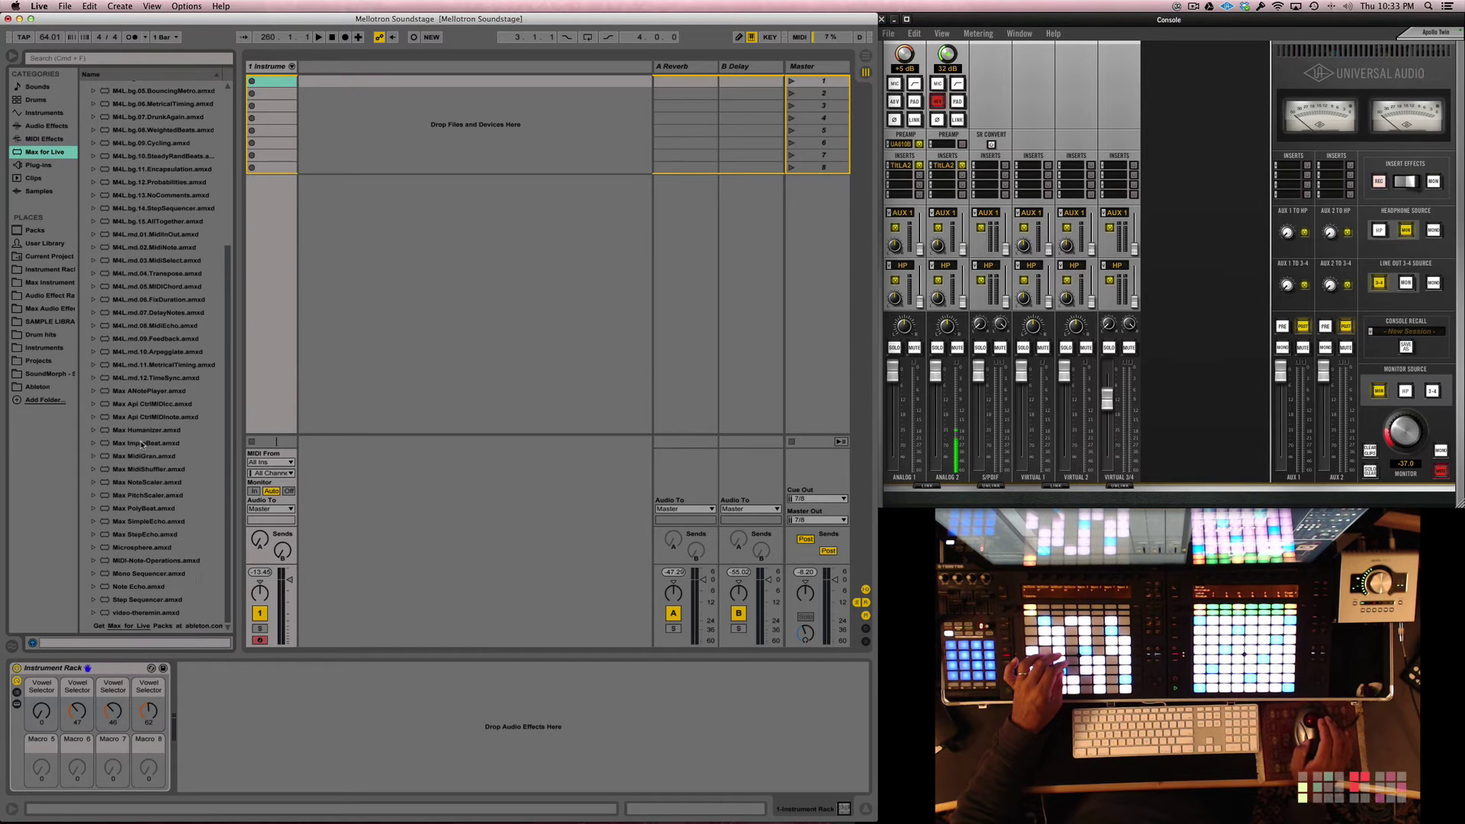
click(140, 405)
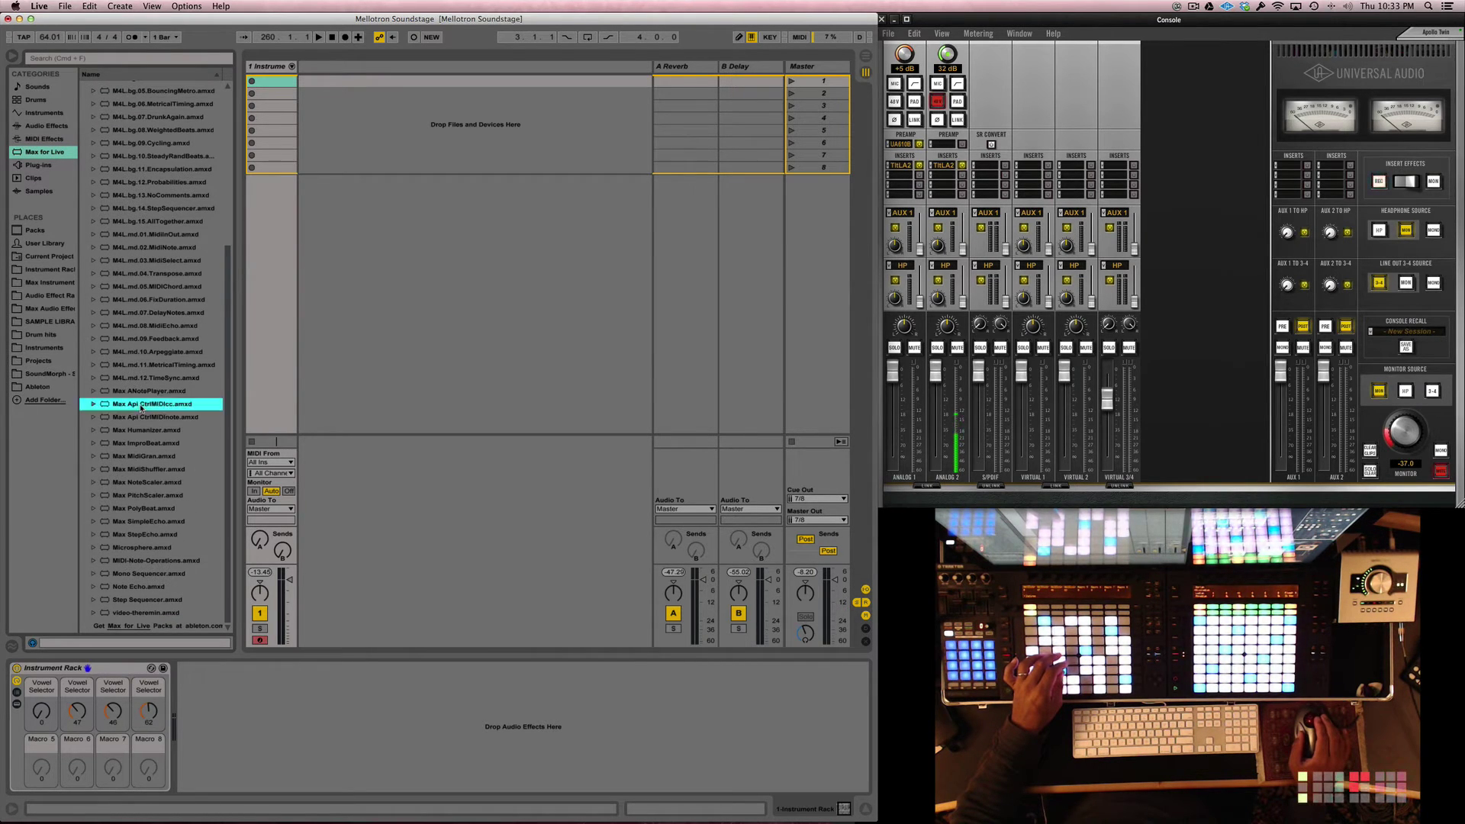
drag(140, 409, 27, 727)
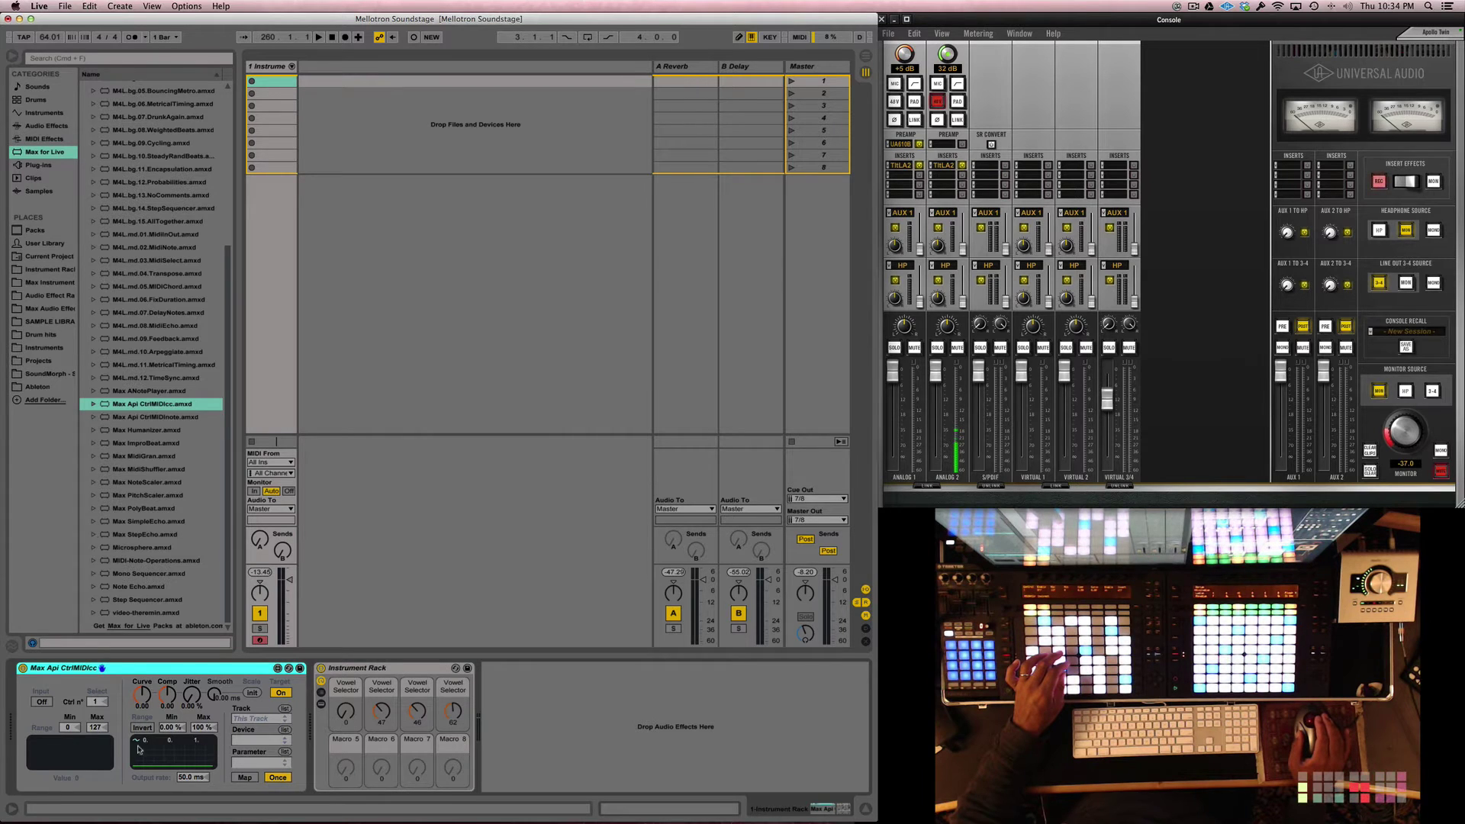
Set CtrlMIDIcc to target This Track and the Instrument Rack device
click(264, 721)
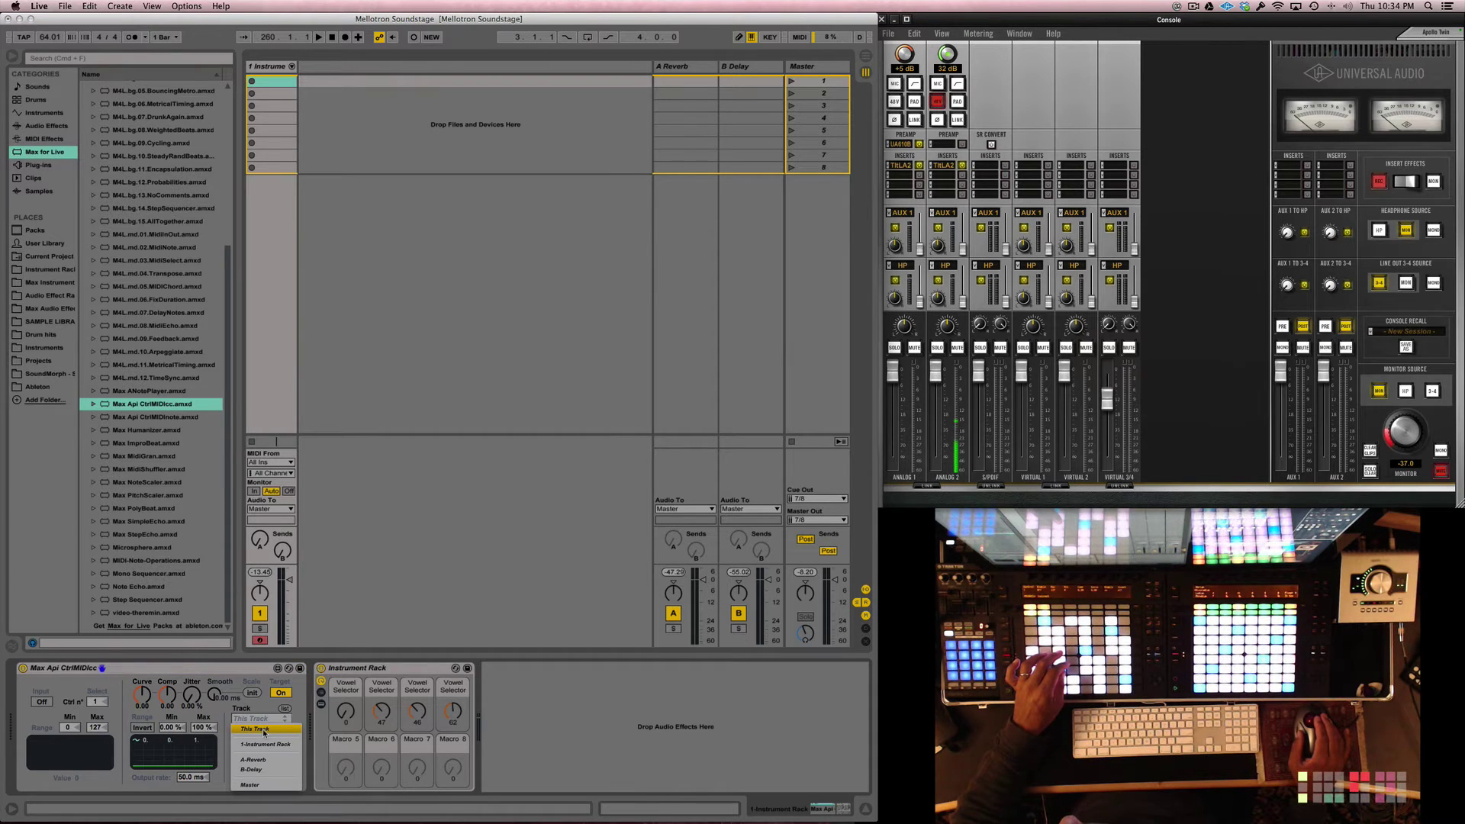
click(264, 730)
click(270, 740)
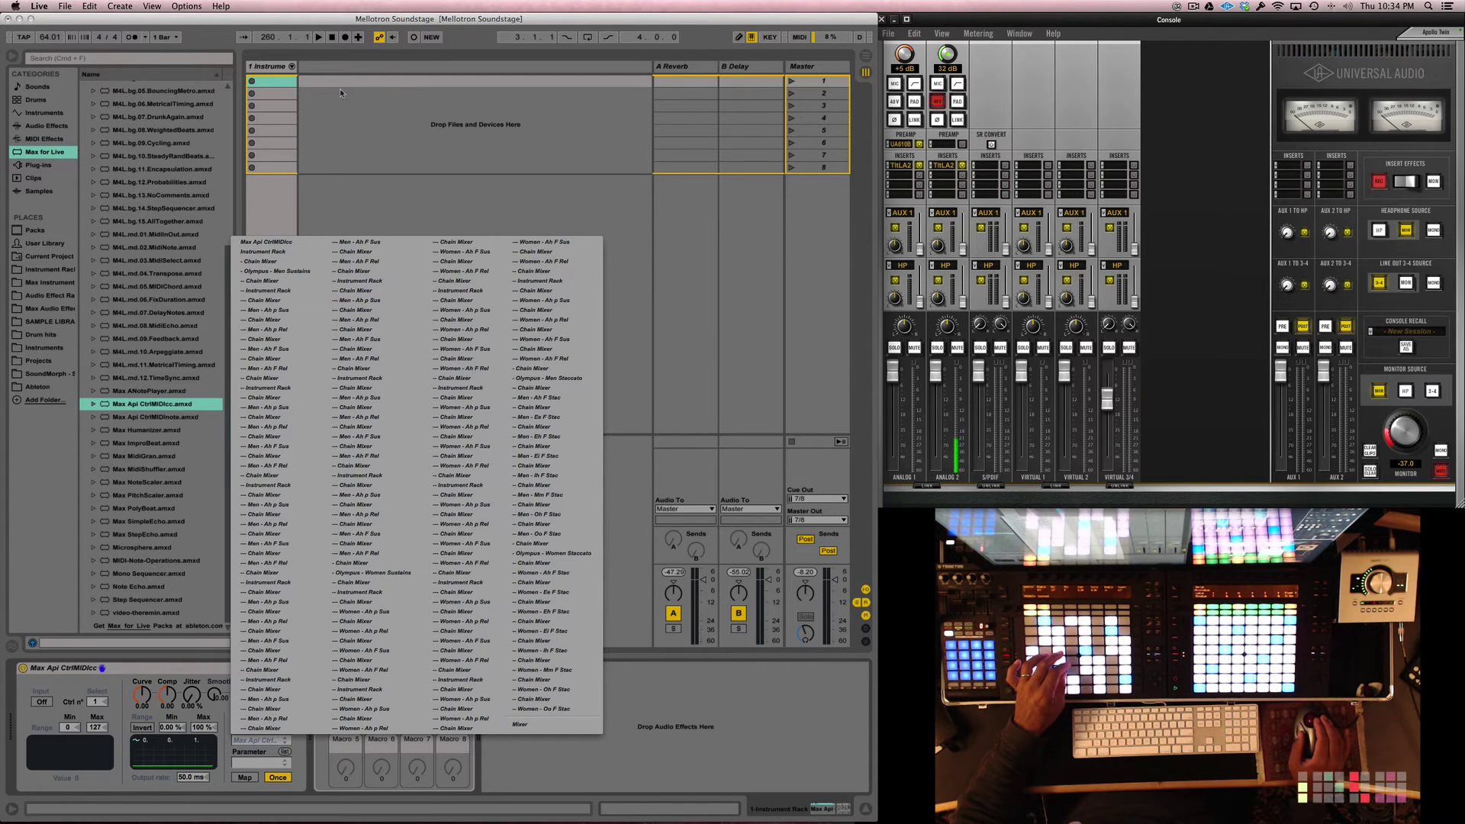
click(260, 251)
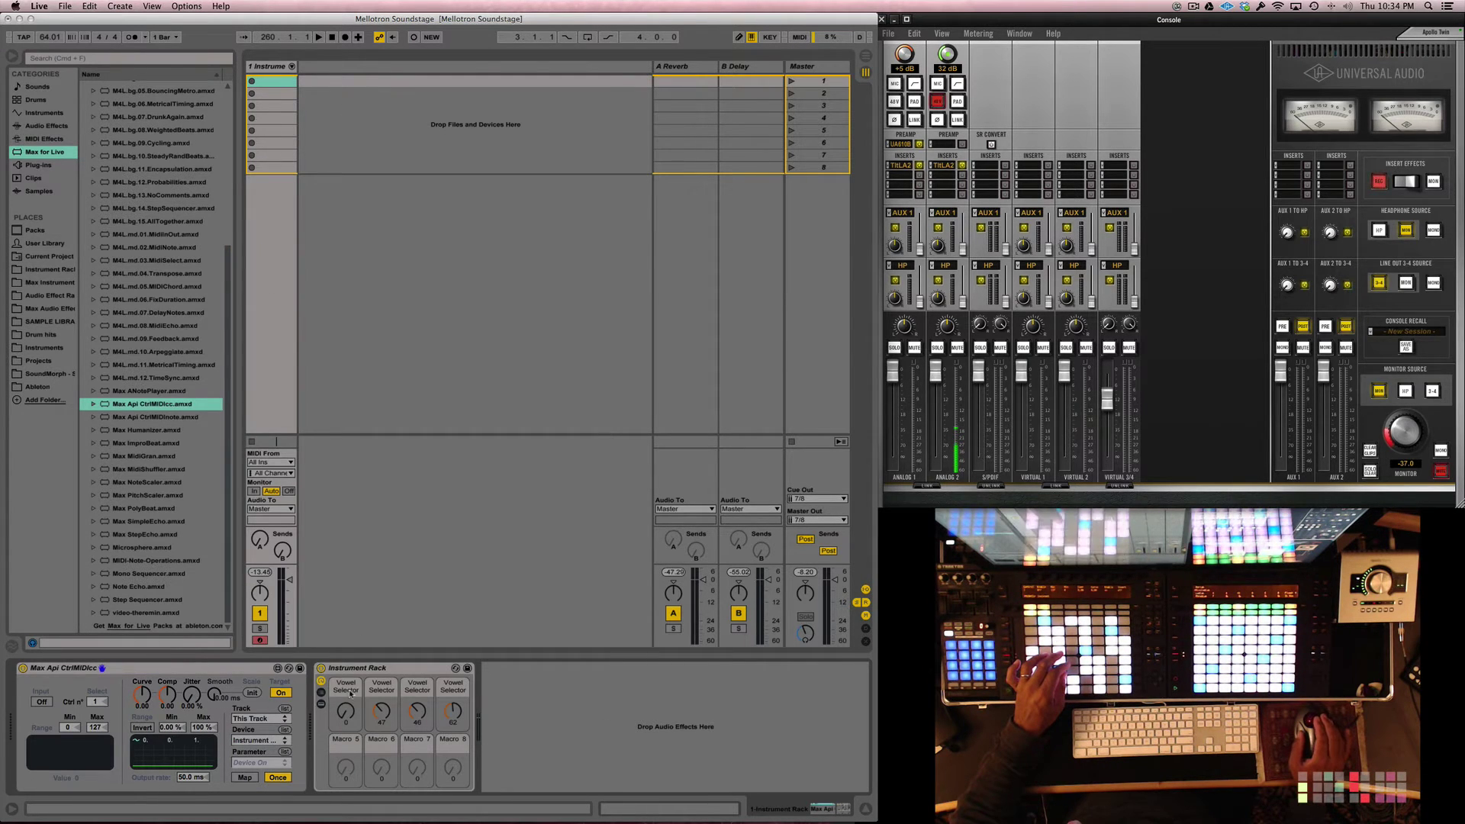
click(350, 670)
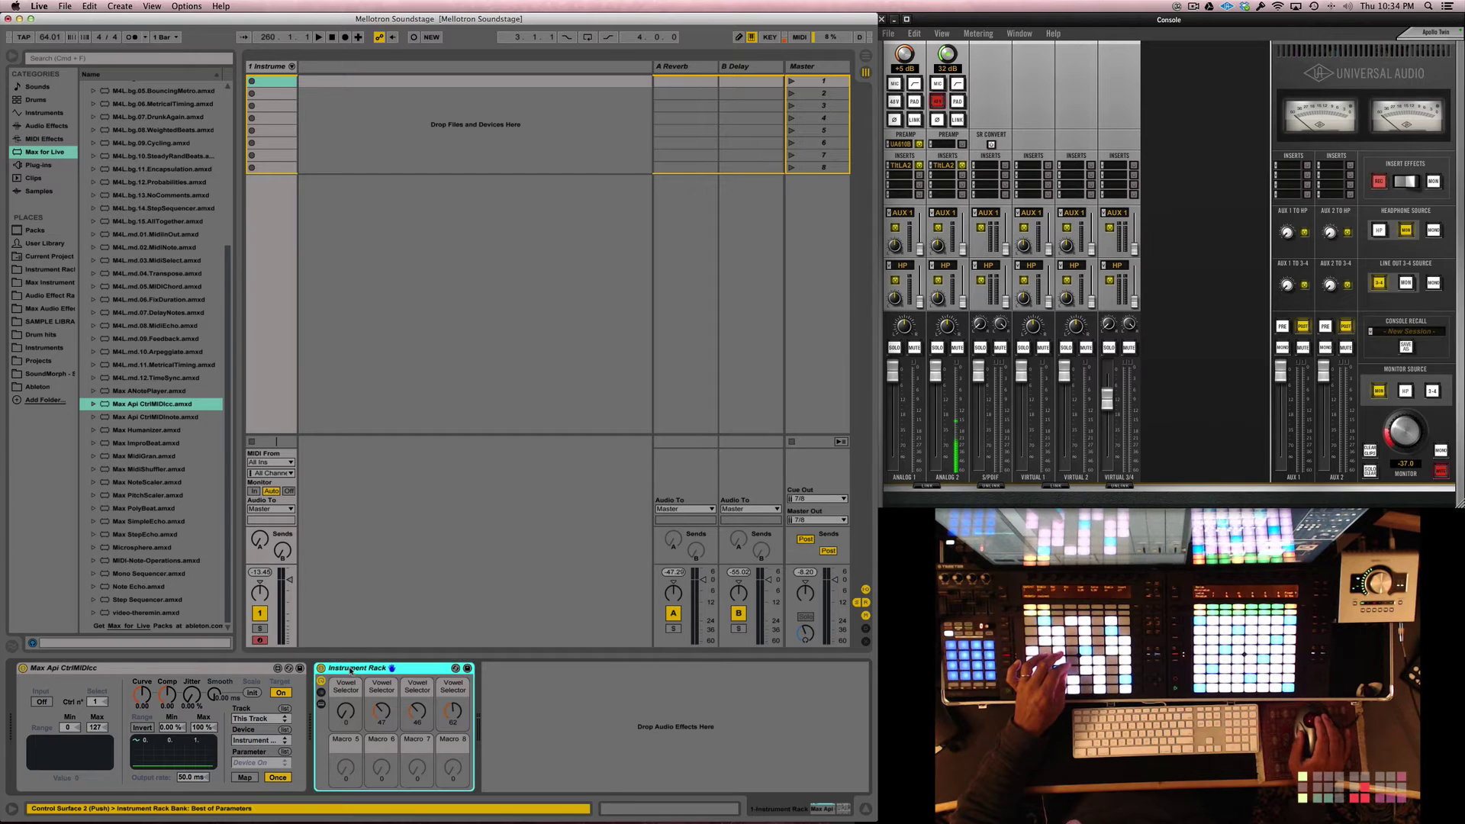
Rename the Instrument Rack to 'People'
key(super+r)
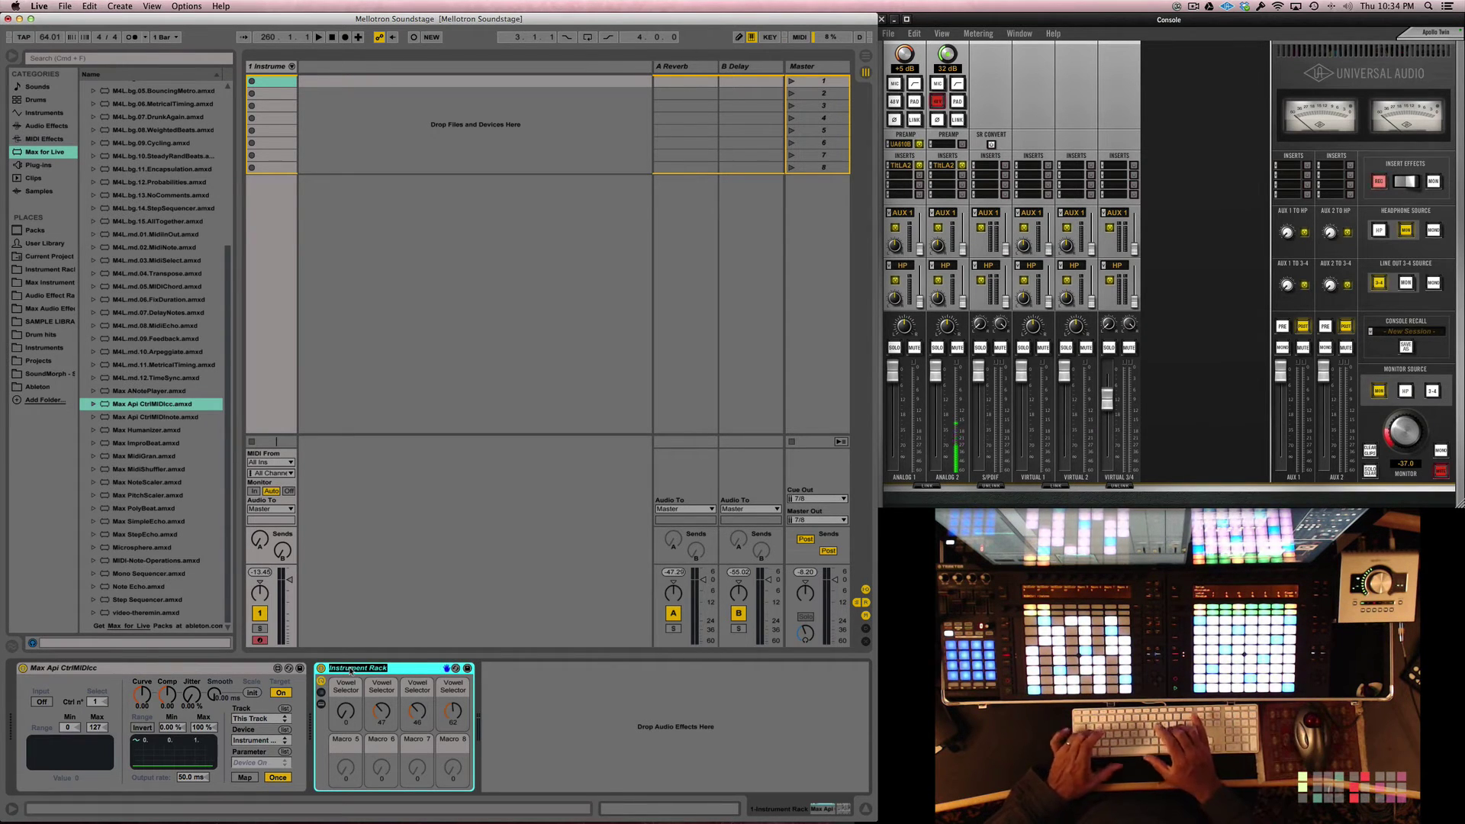
text(P)
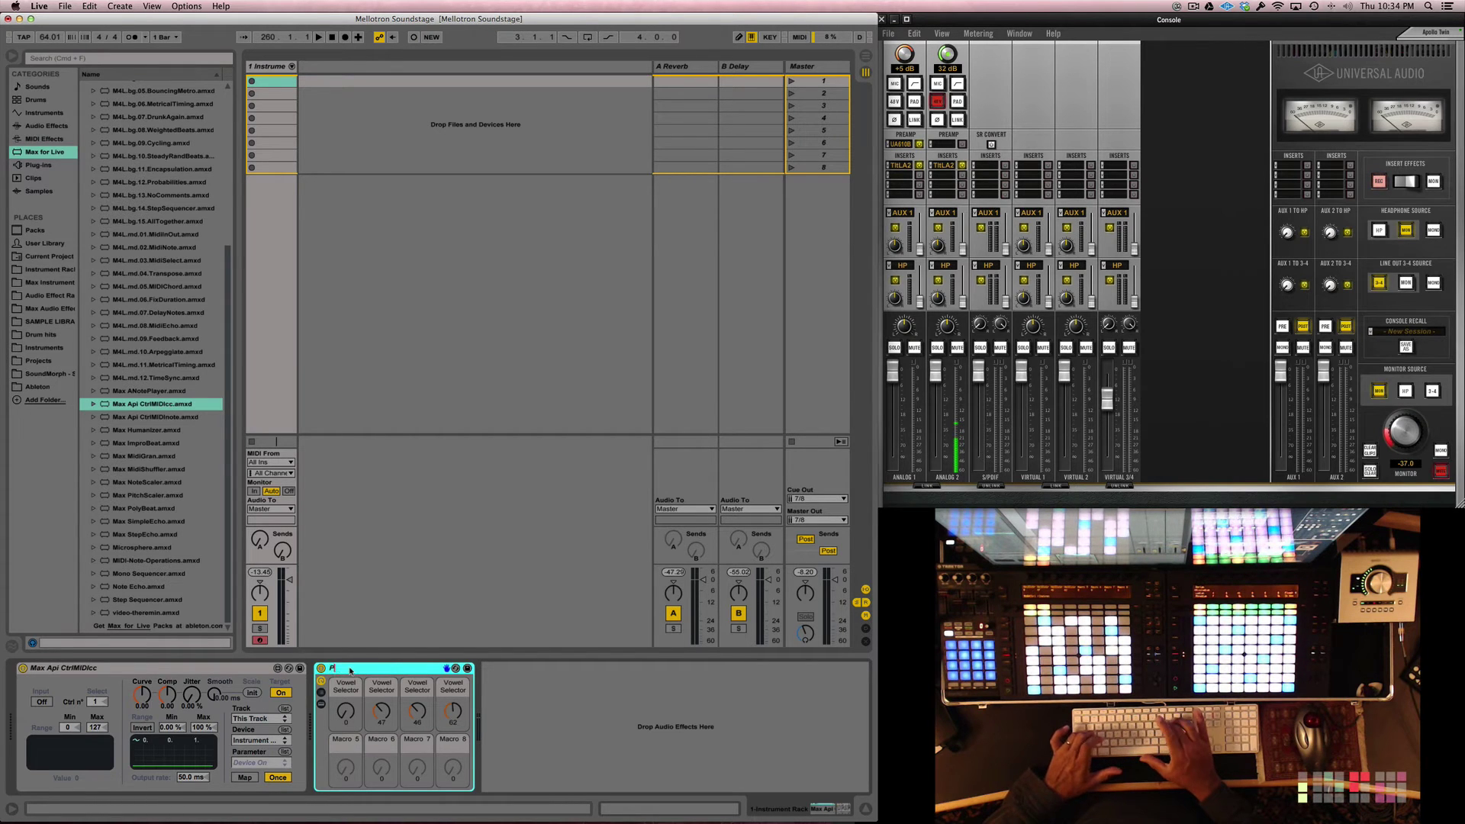
text(eople)
key(Return)
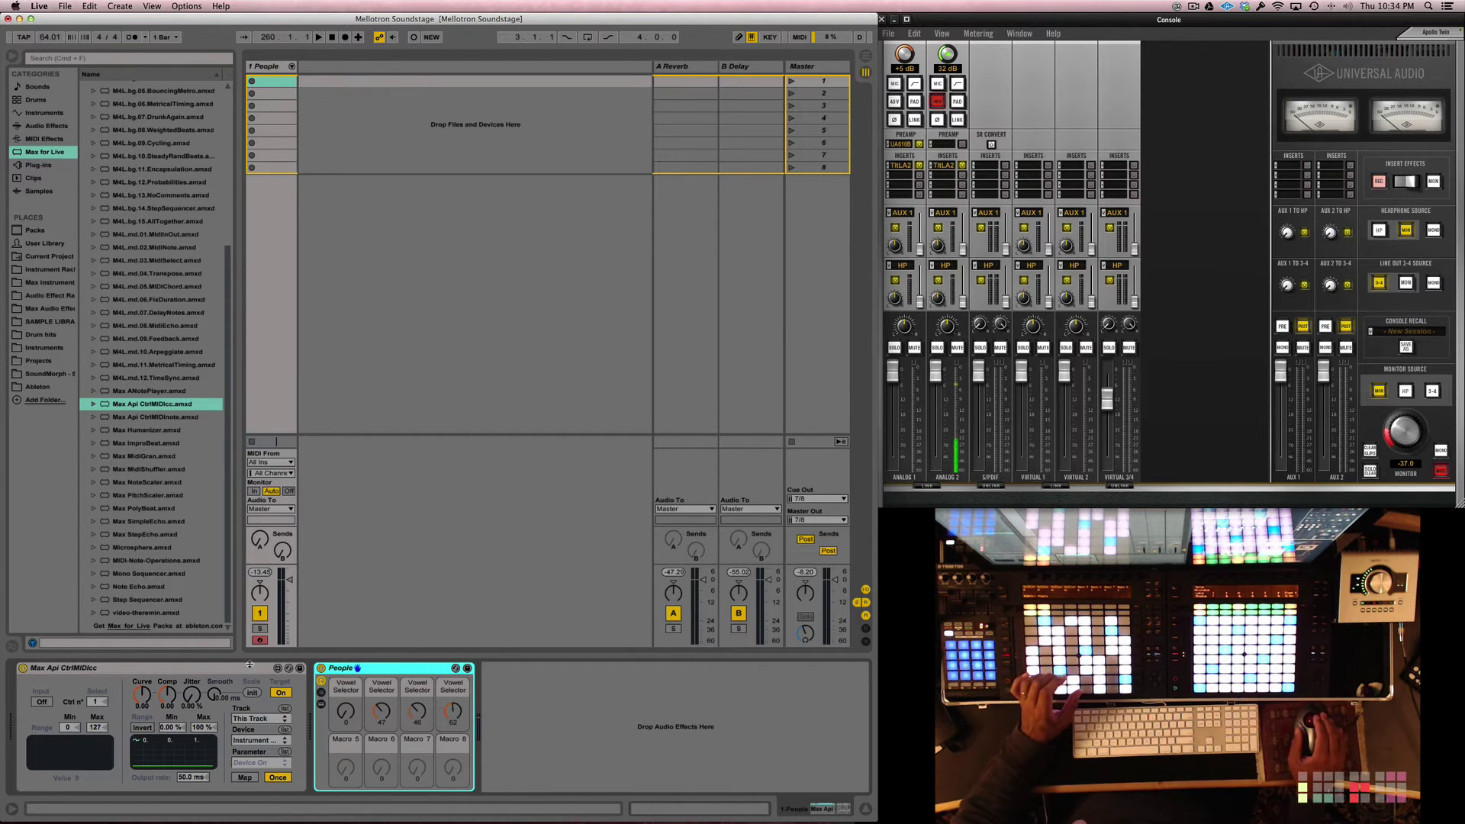
Point CtrlMIDIcc at track 1-Instrument Rack and the People device, then list its parameters
click(260, 740)
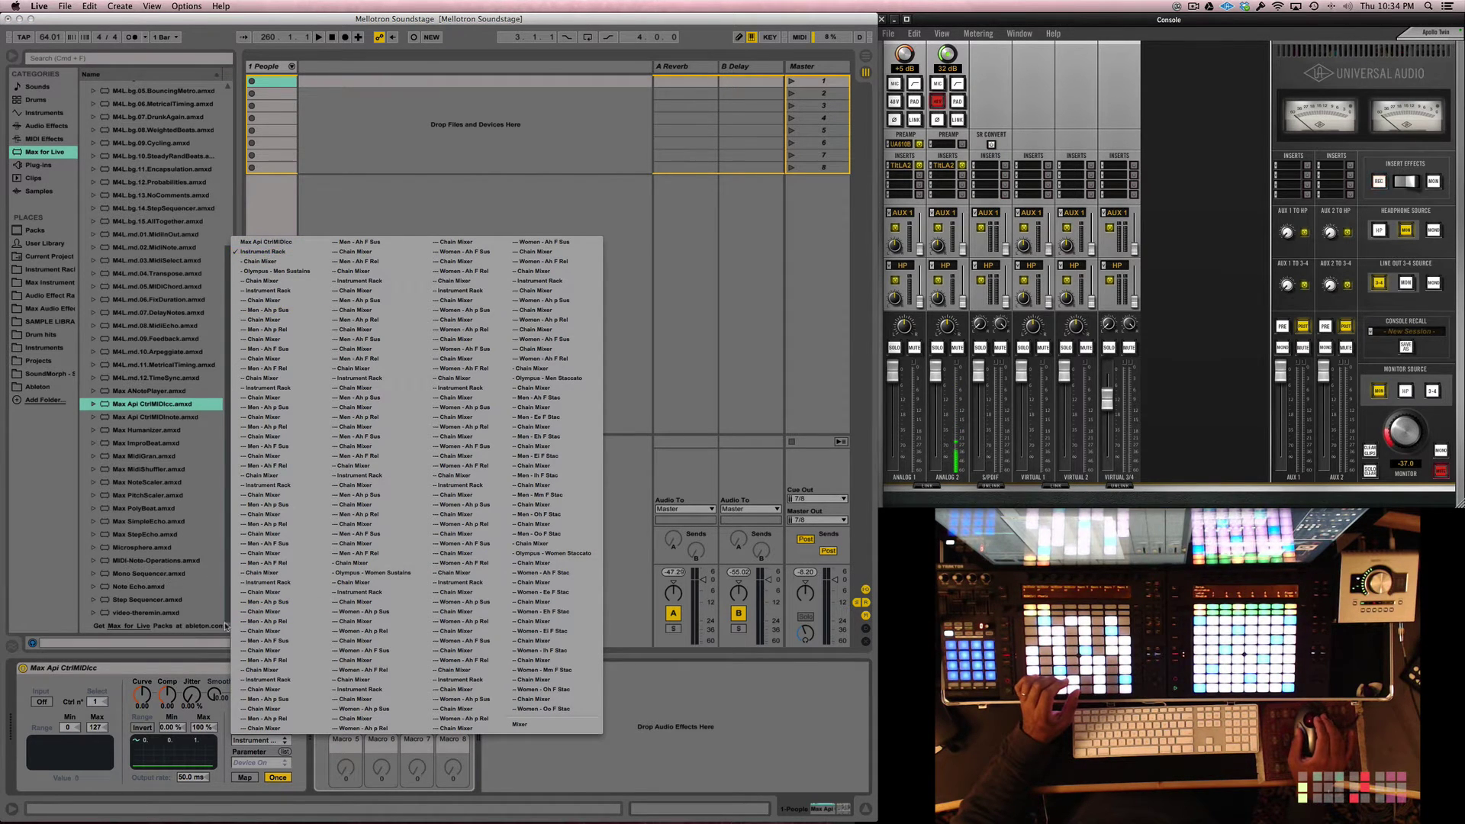
click(255, 734)
click(258, 718)
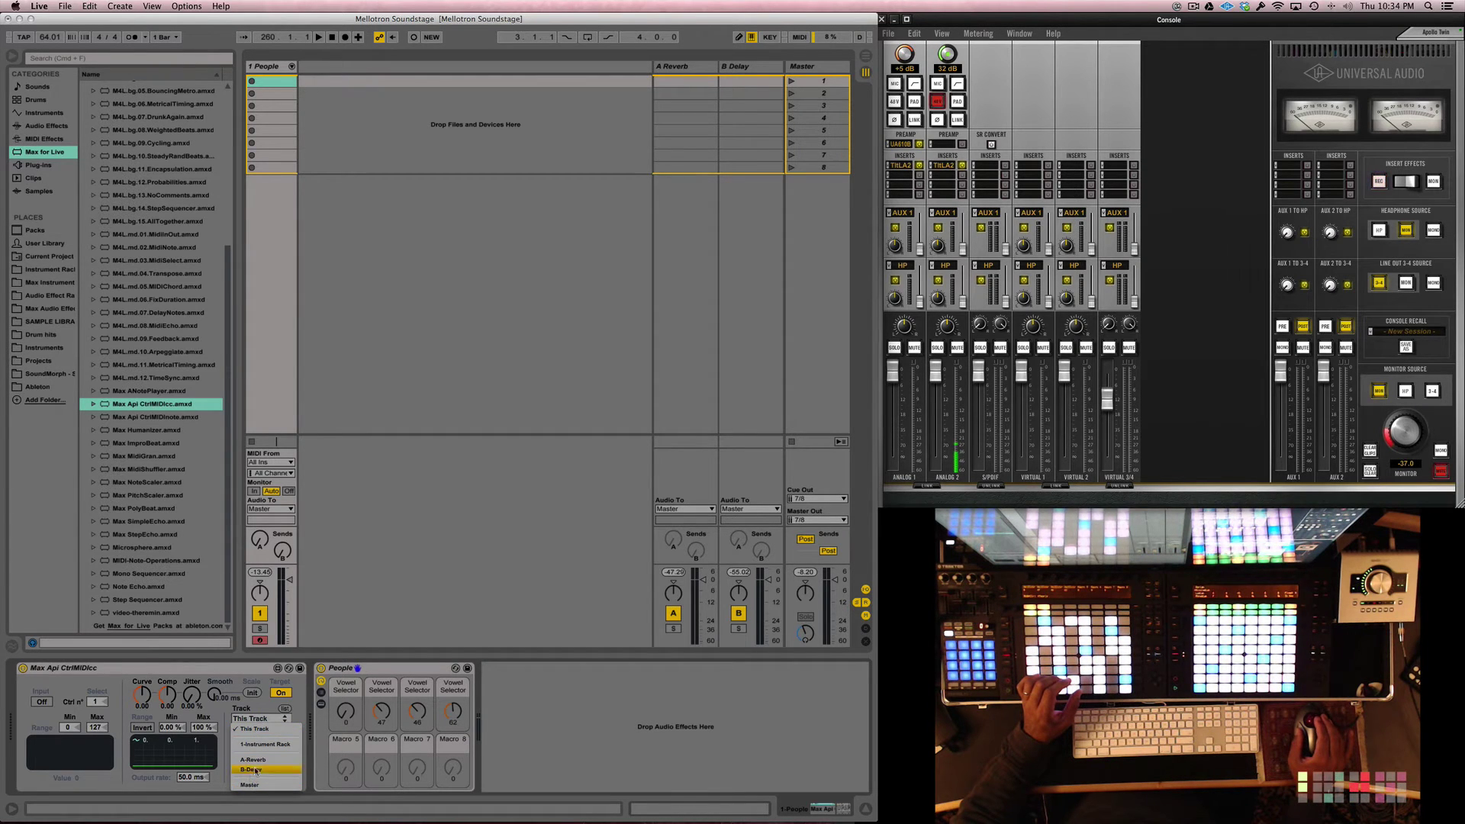
click(259, 732)
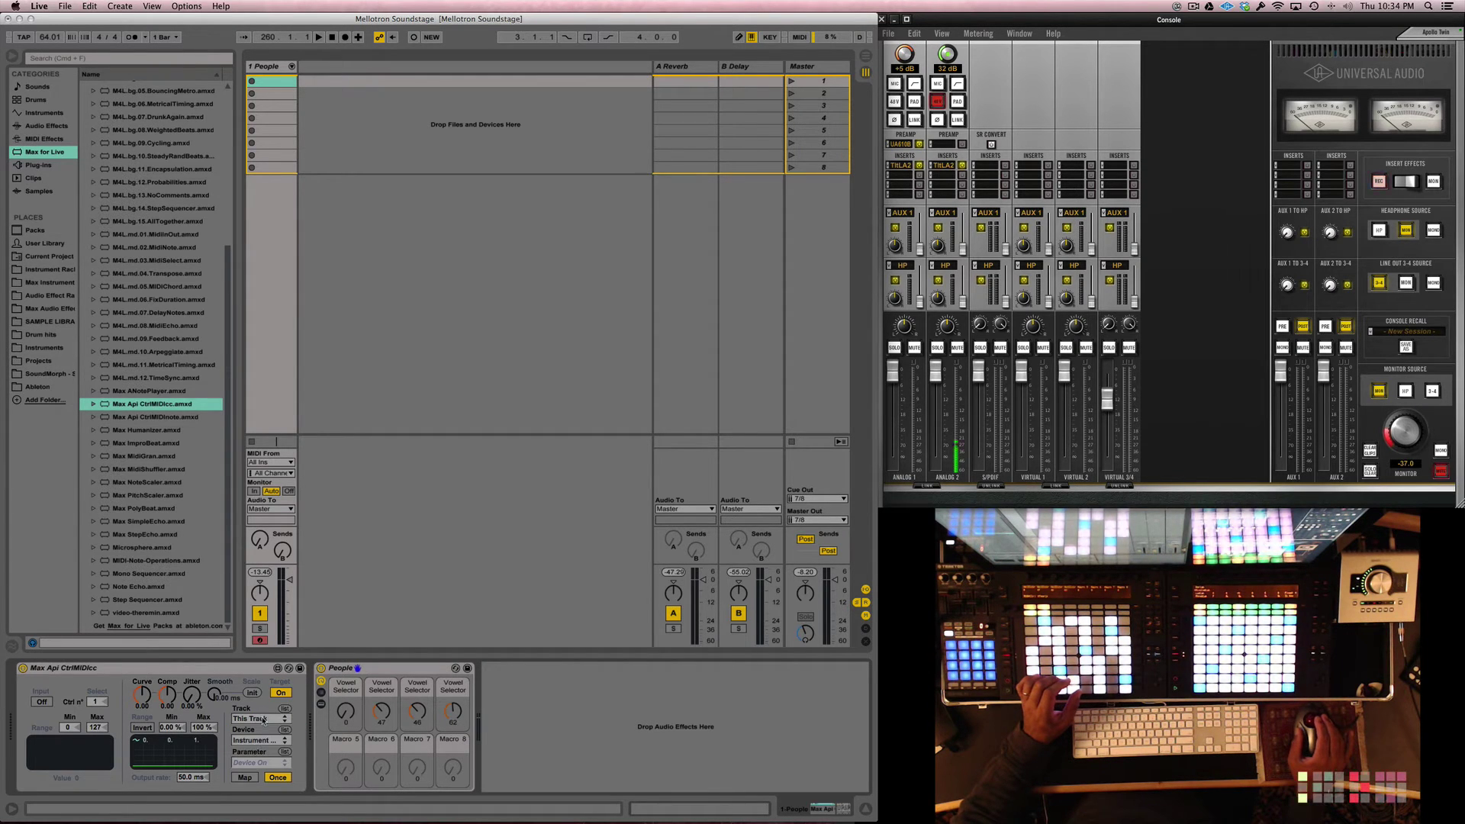
click(263, 719)
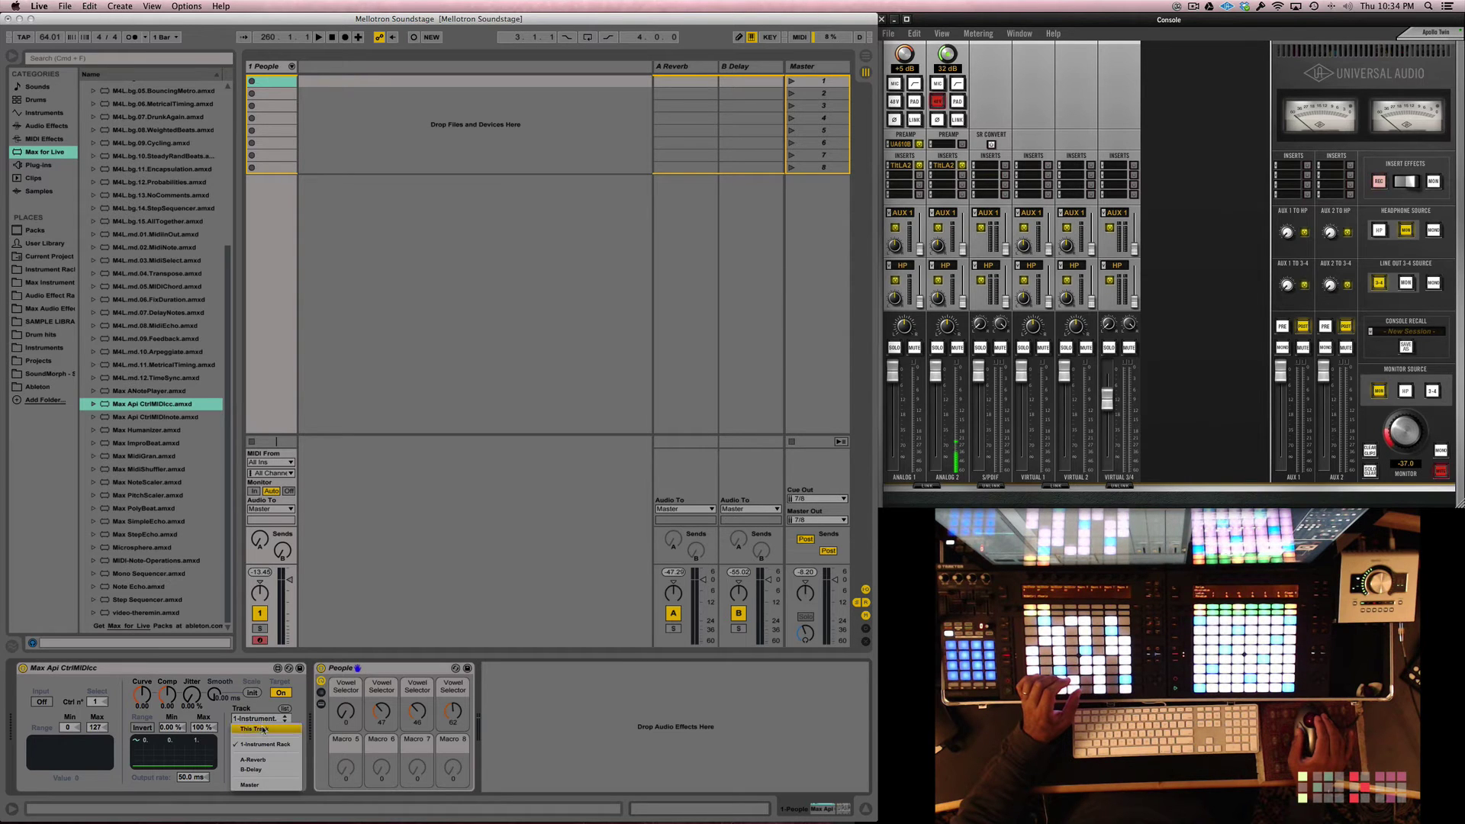
click(265, 743)
click(264, 741)
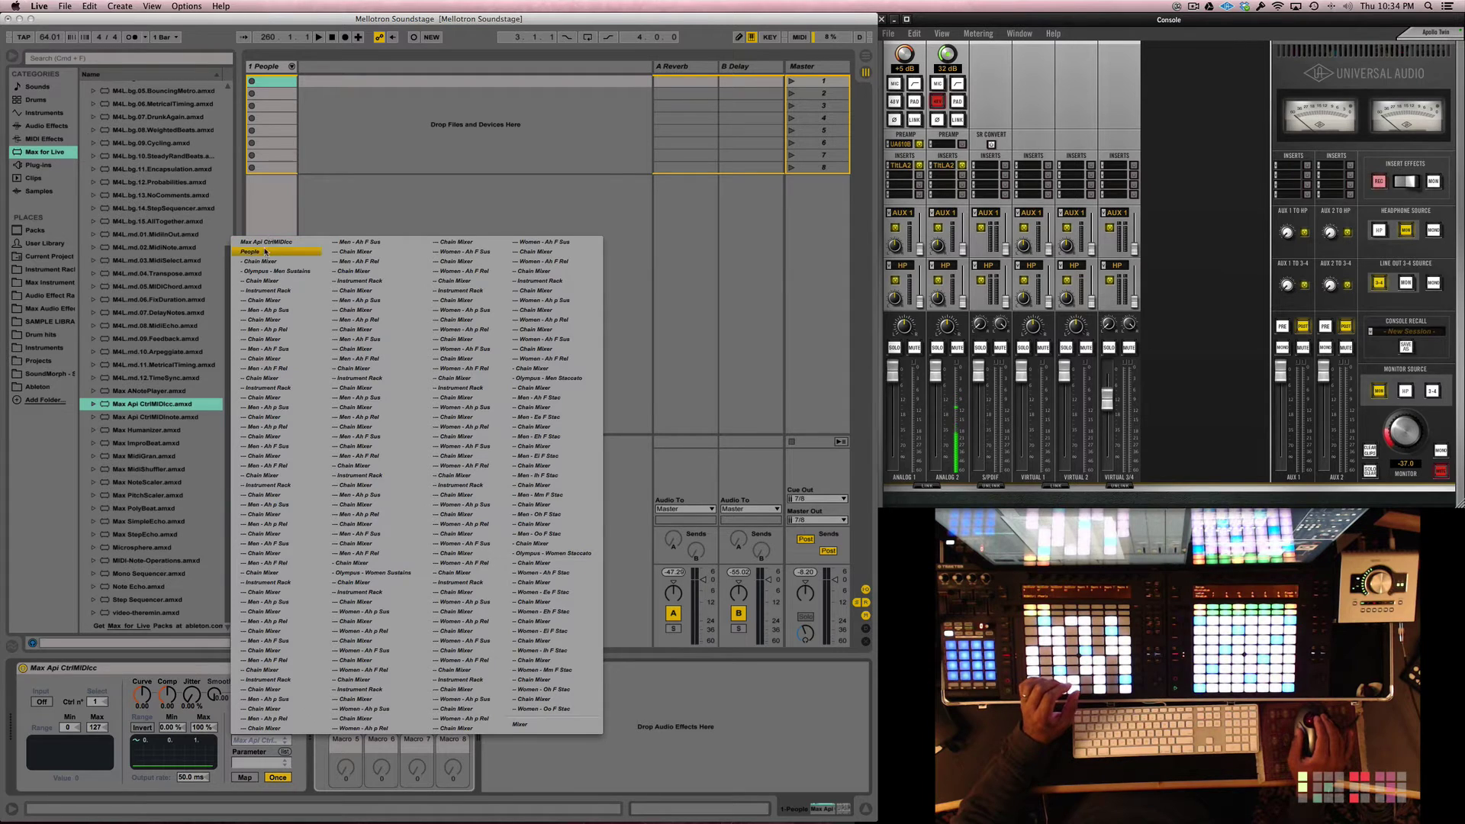
click(252, 251)
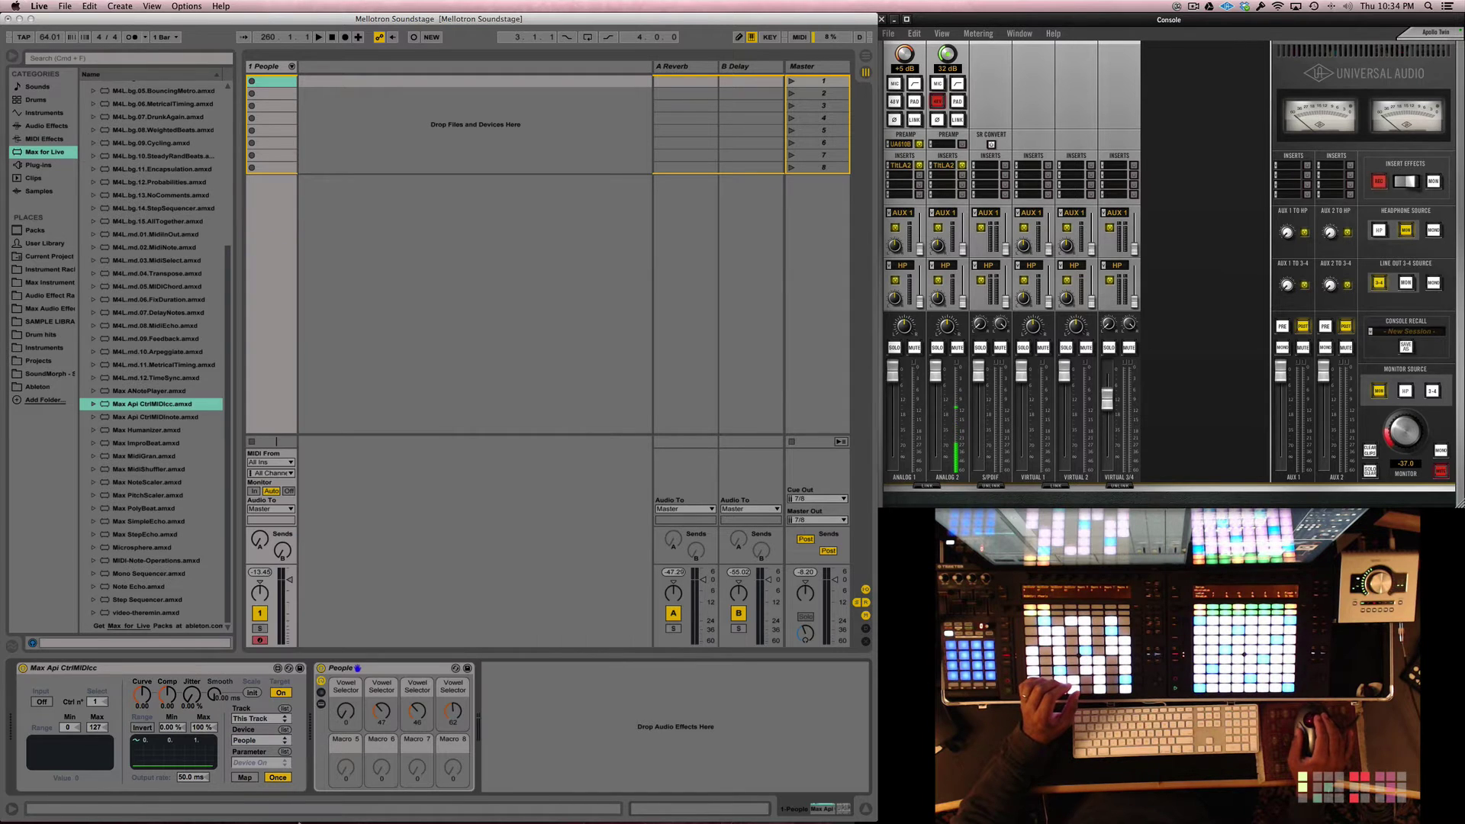
click(273, 764)
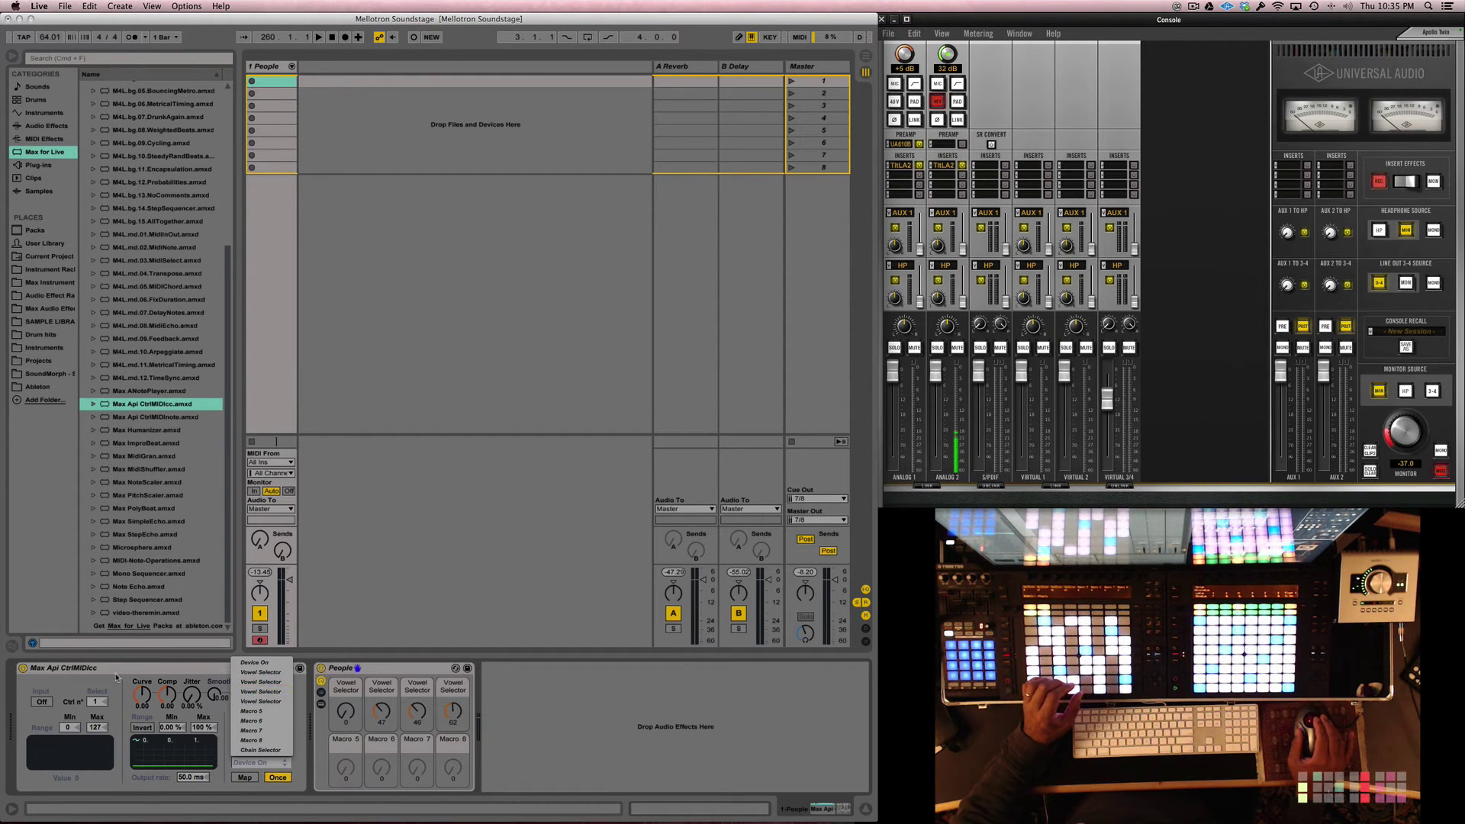
Target the first Vowel Selector macro and raise CtrlMIDIcc's Jitter to 99.2%
click(262, 674)
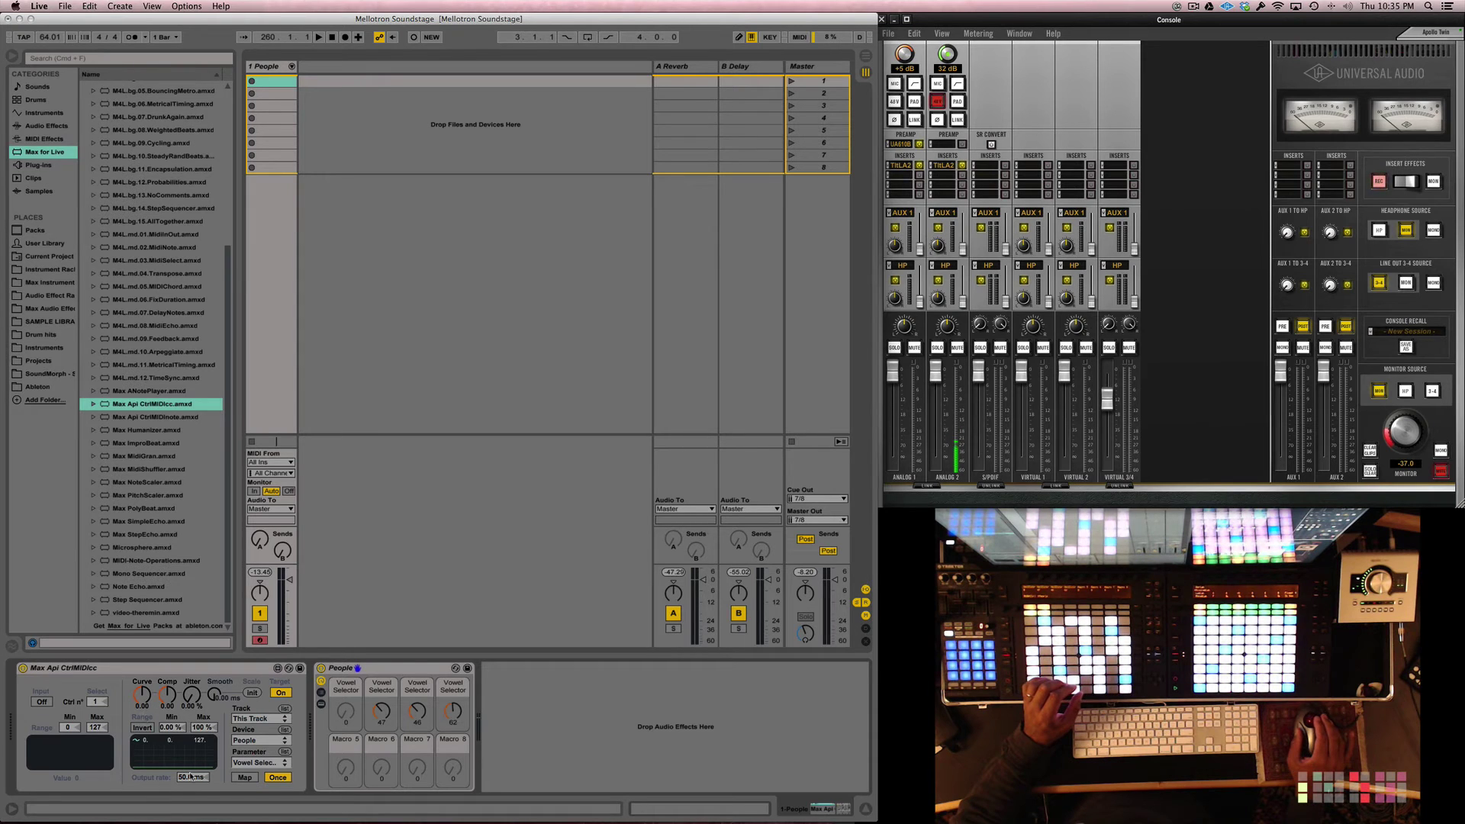
drag(192, 694, 192, 626)
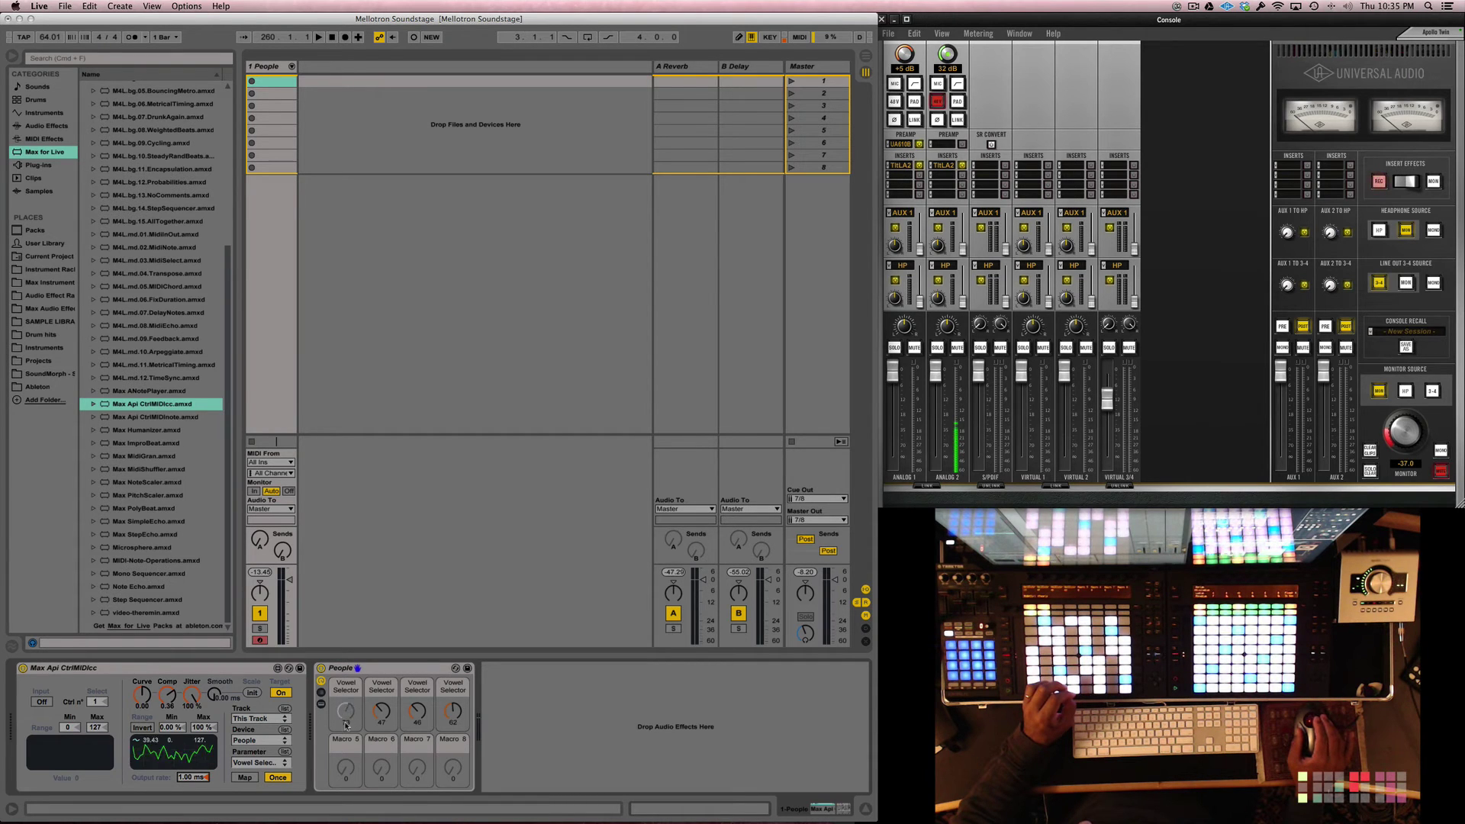
click(116, 669)
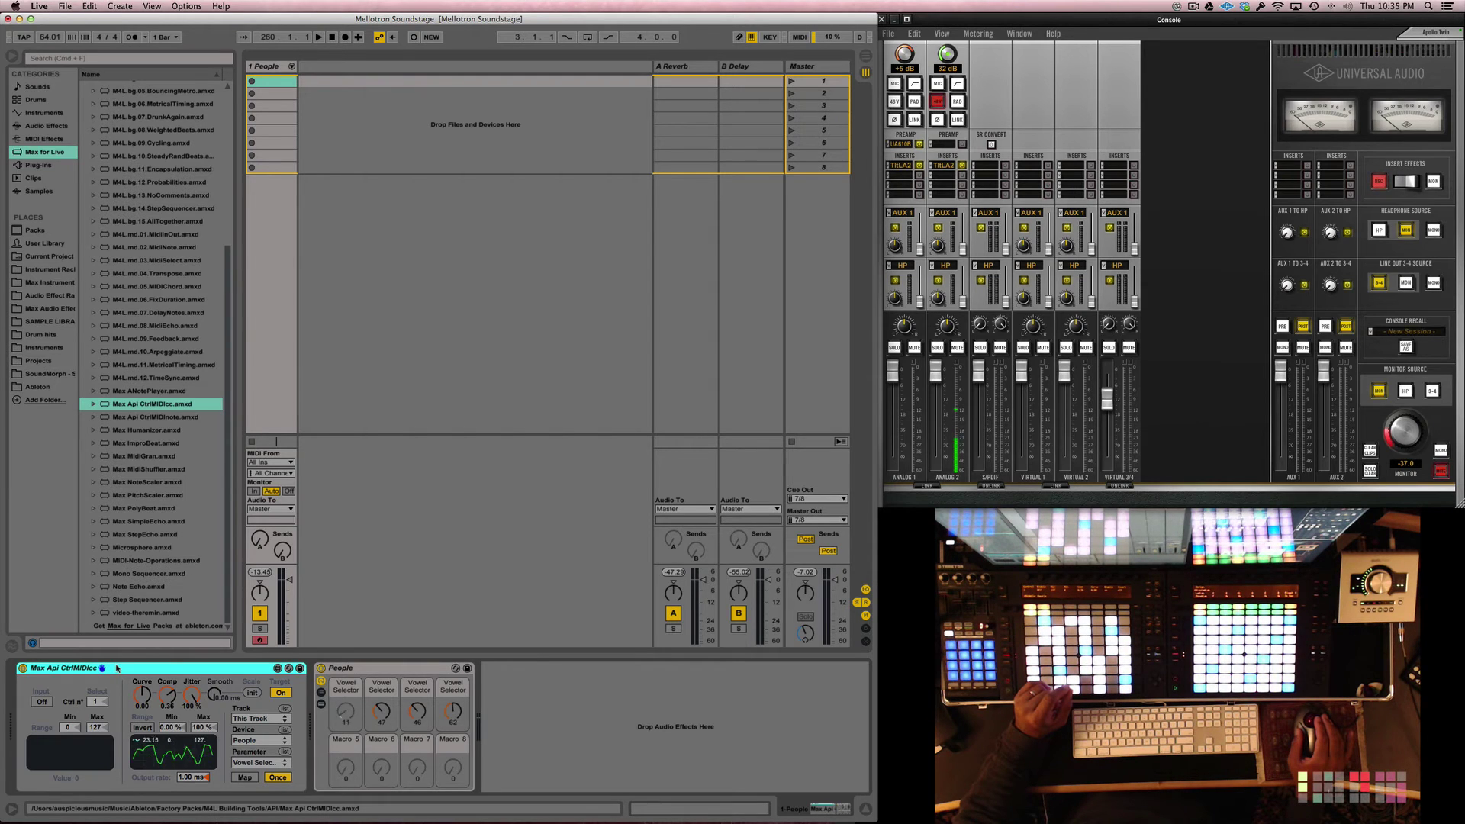
Copy CtrlMIDIcc before People and target the second Vowel Selector macro
drag(117, 669, 362, 712)
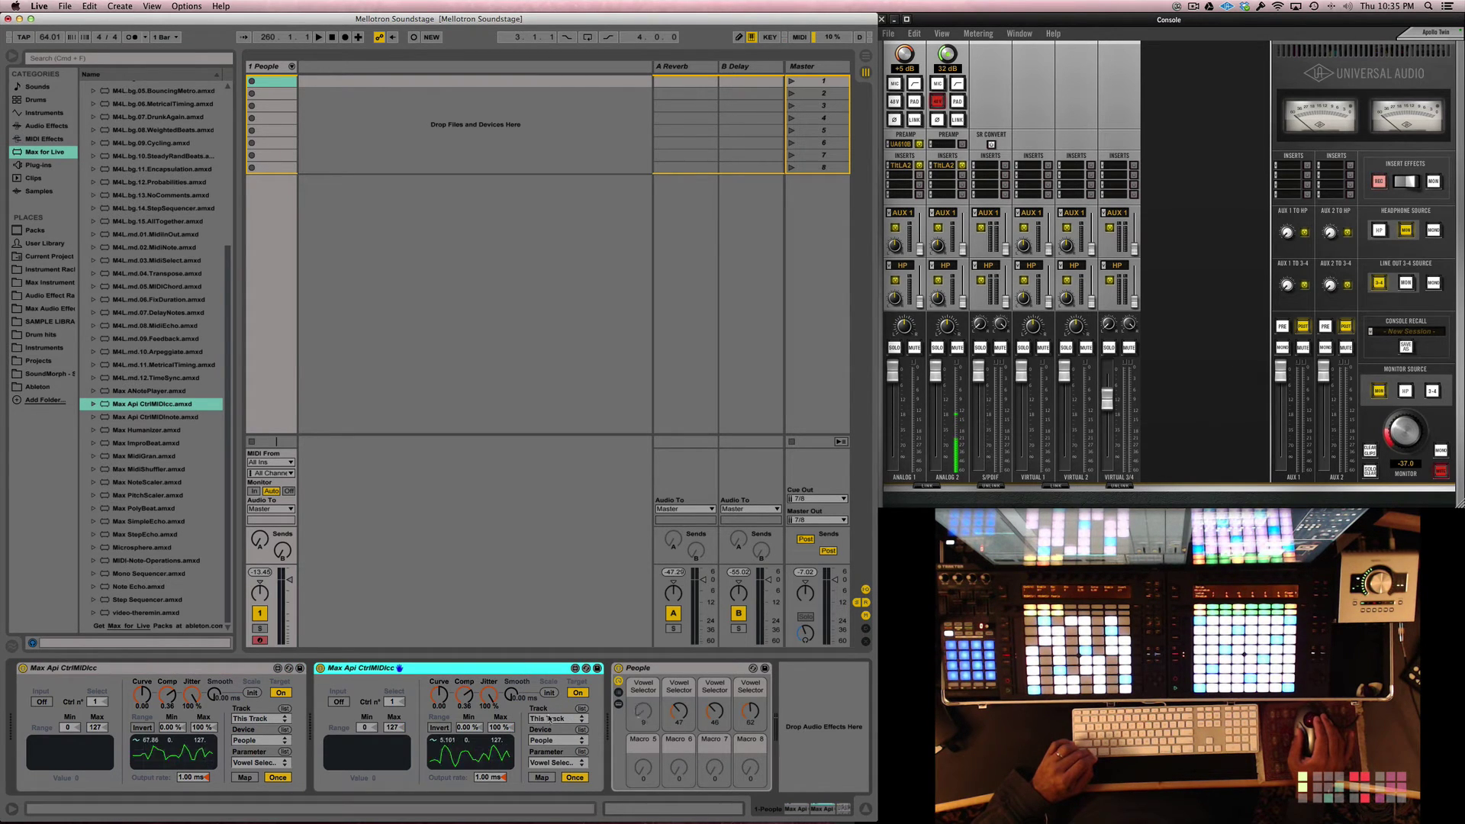
click(554, 761)
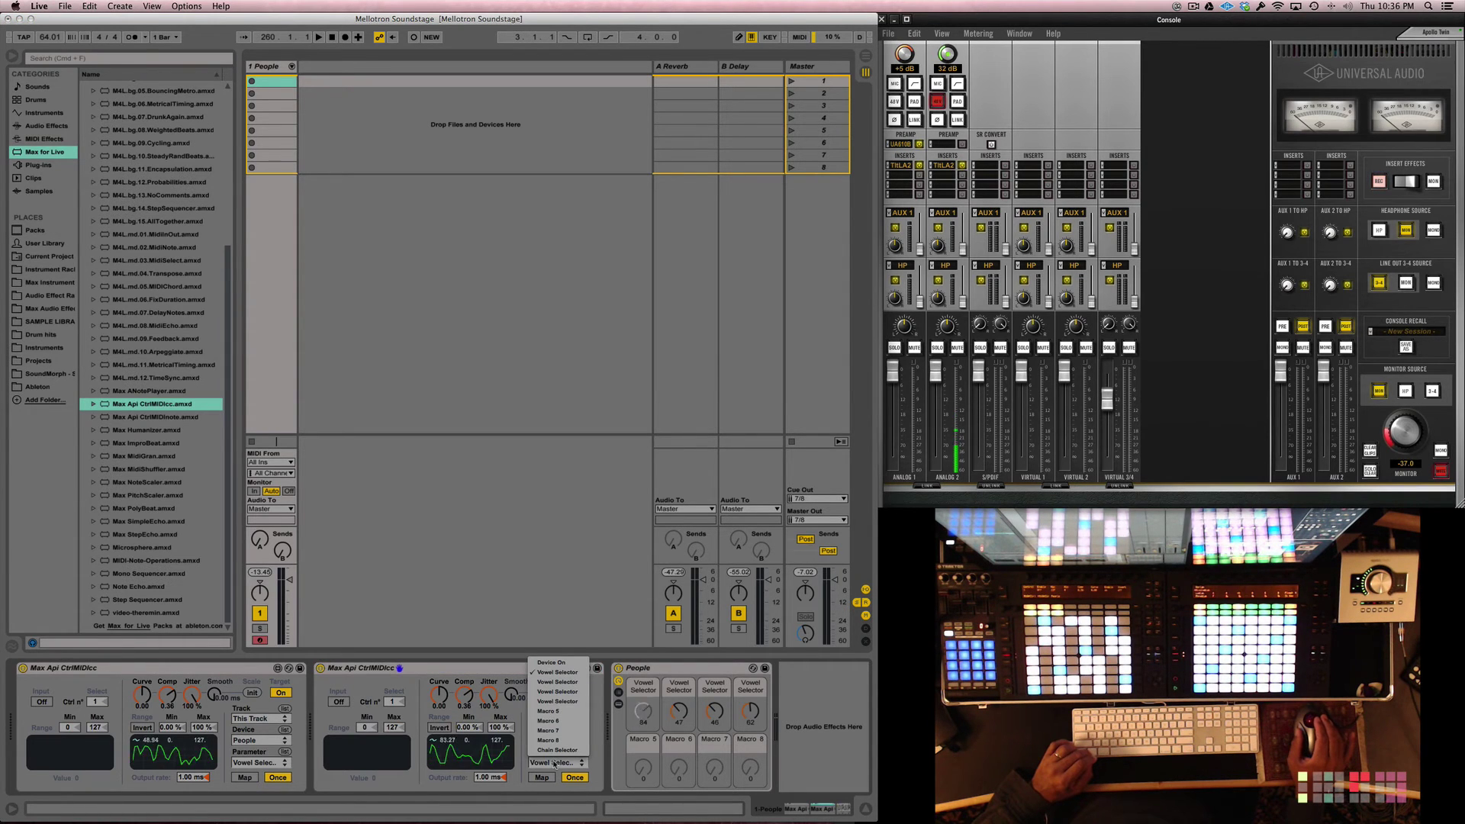
click(557, 681)
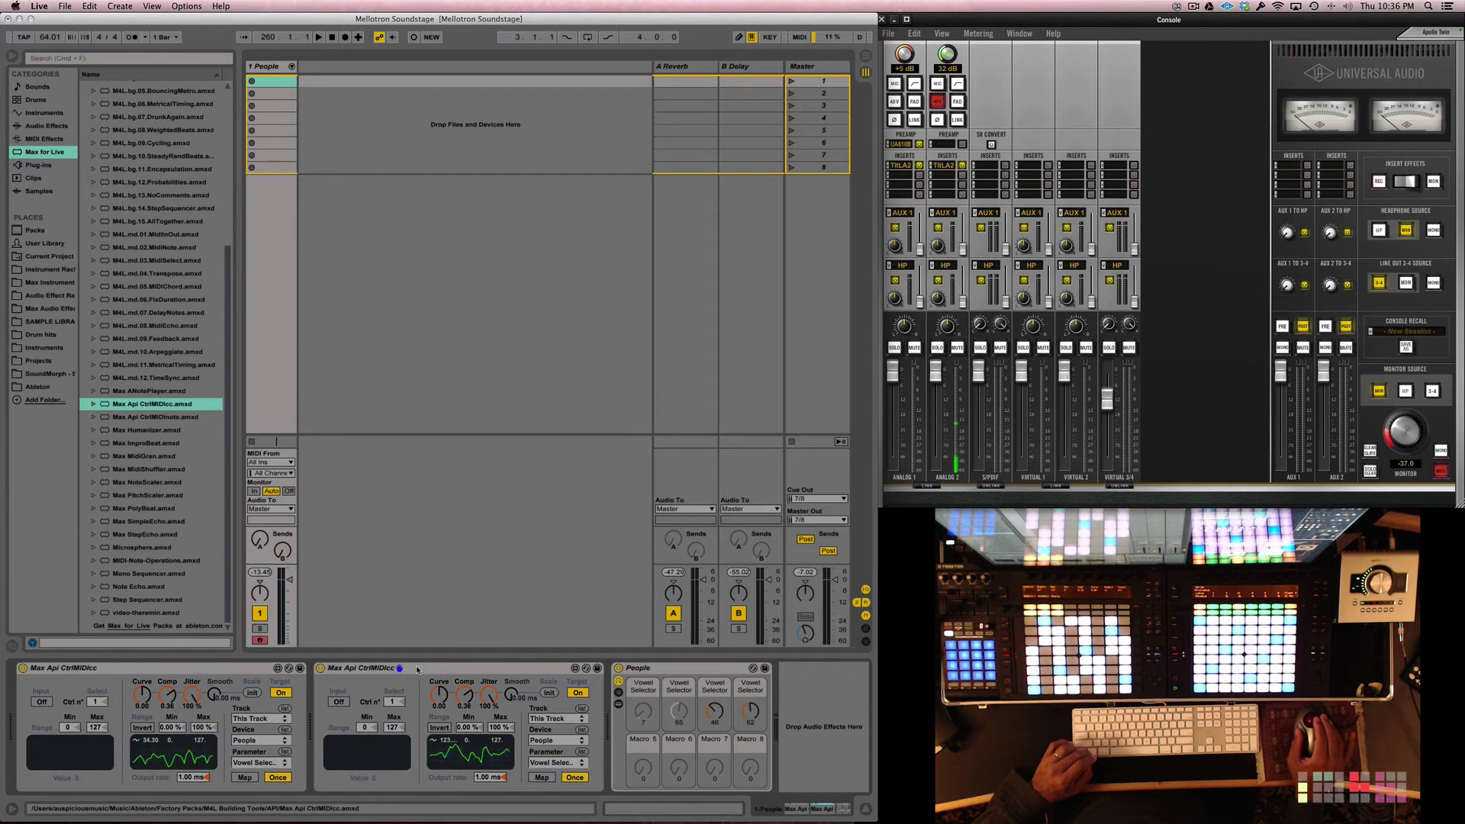
Place a third CtrlMIDIcc copy before People and confirm it targets a Vowel Selector
drag(417, 669, 616, 683)
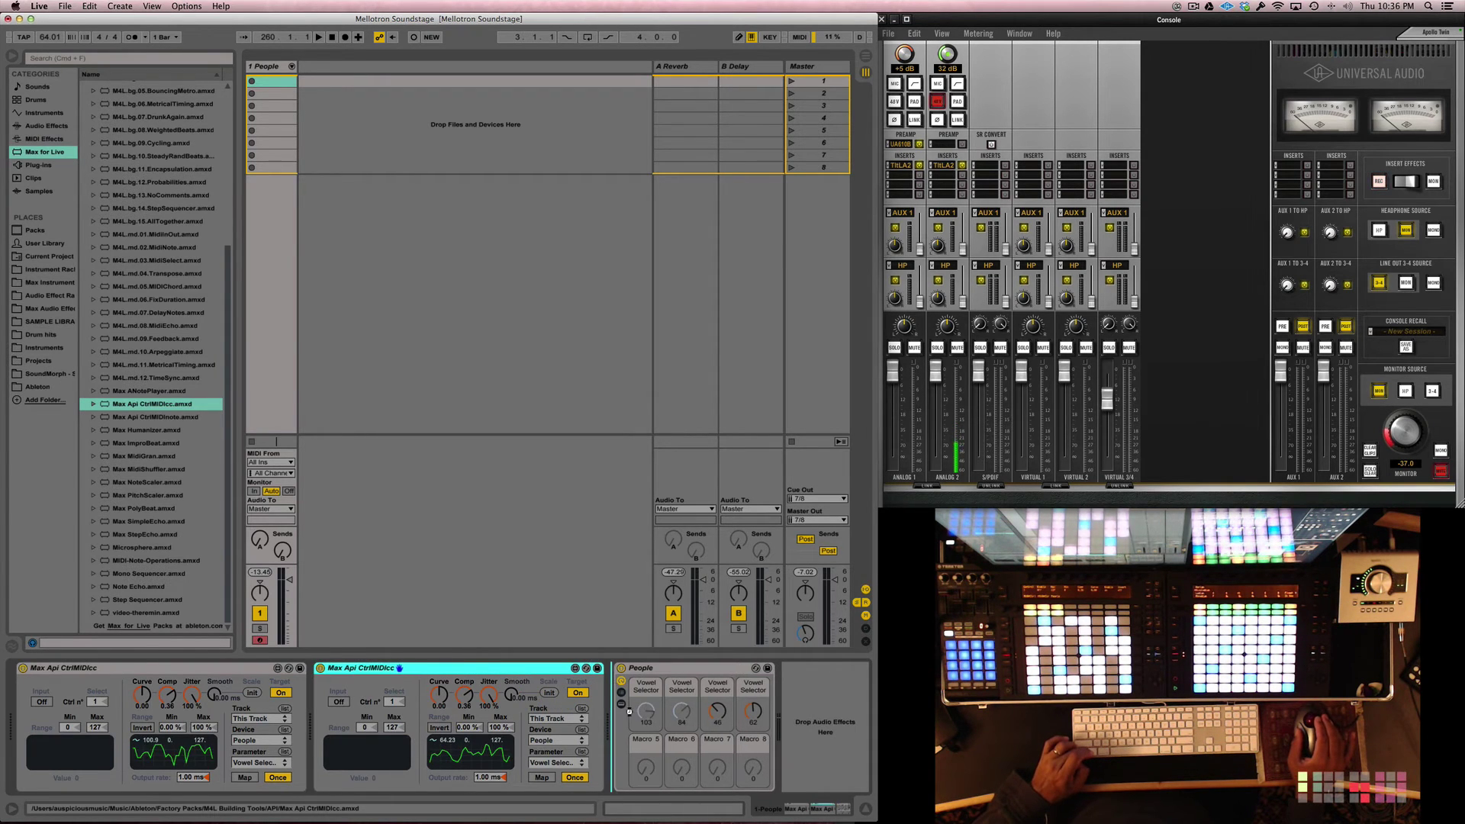
drag(633, 744, 713, 777)
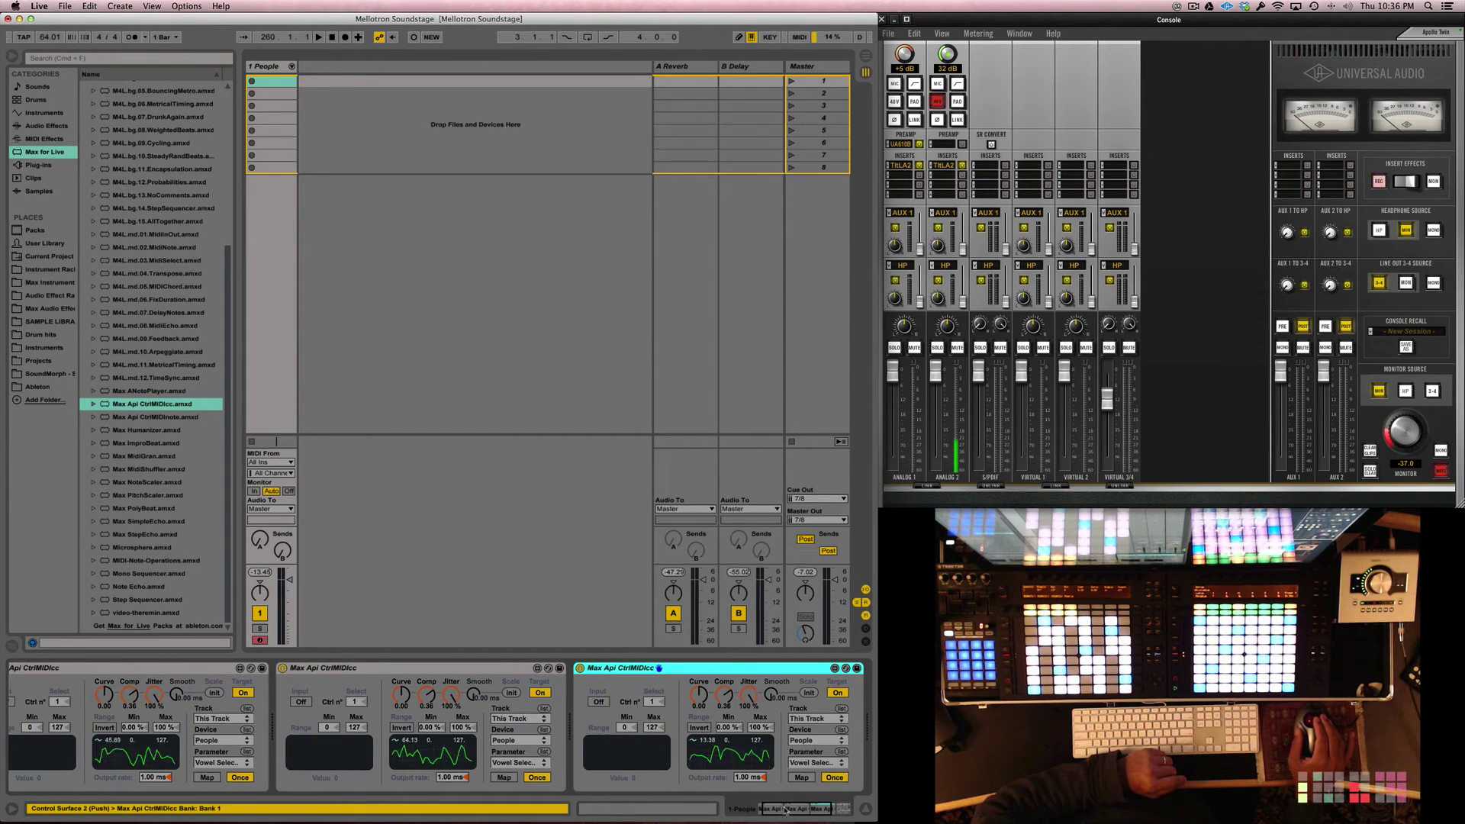
scroll(641, 767, right, 5)
click(634, 763)
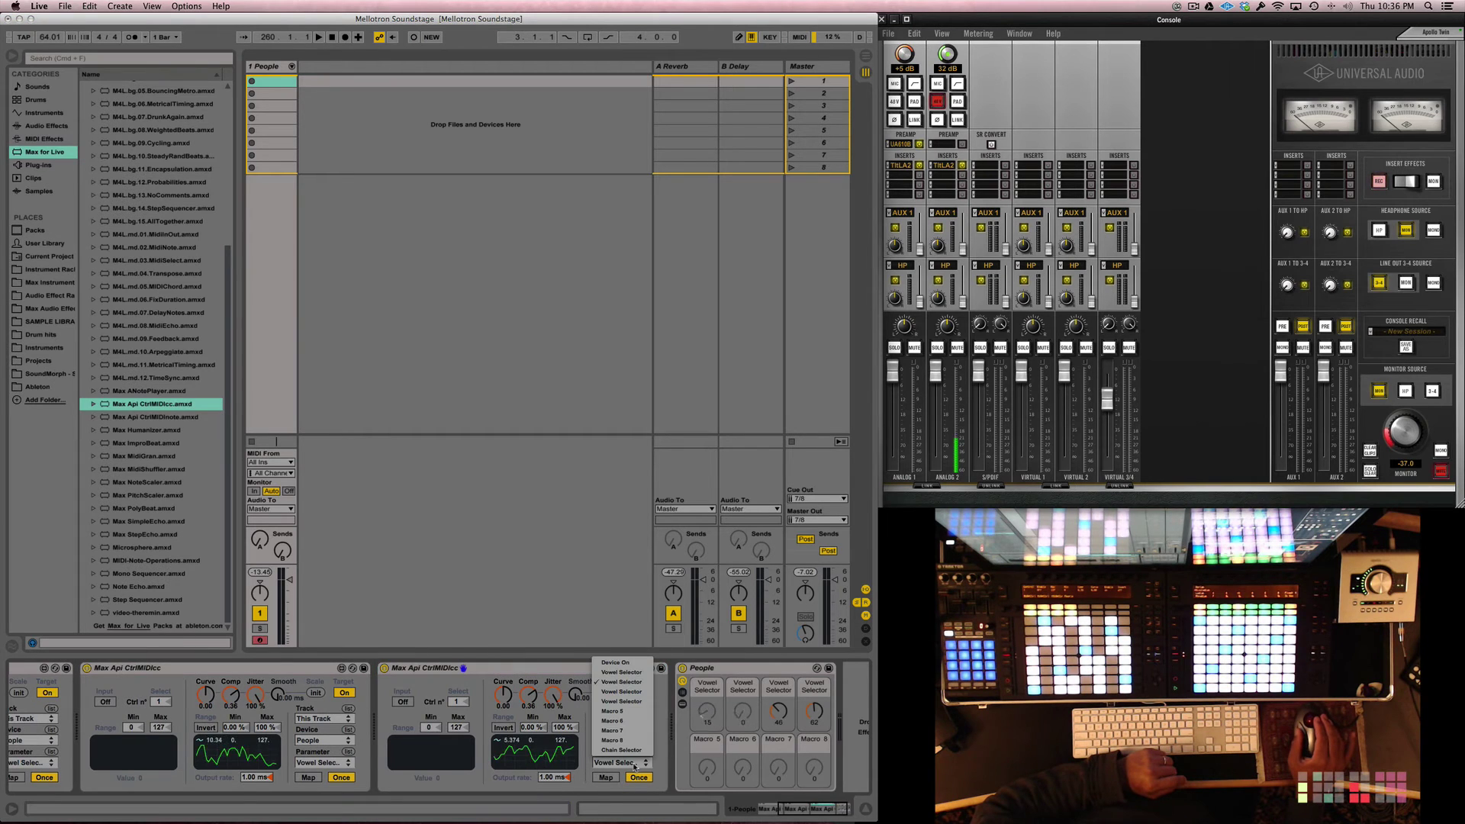
click(621, 691)
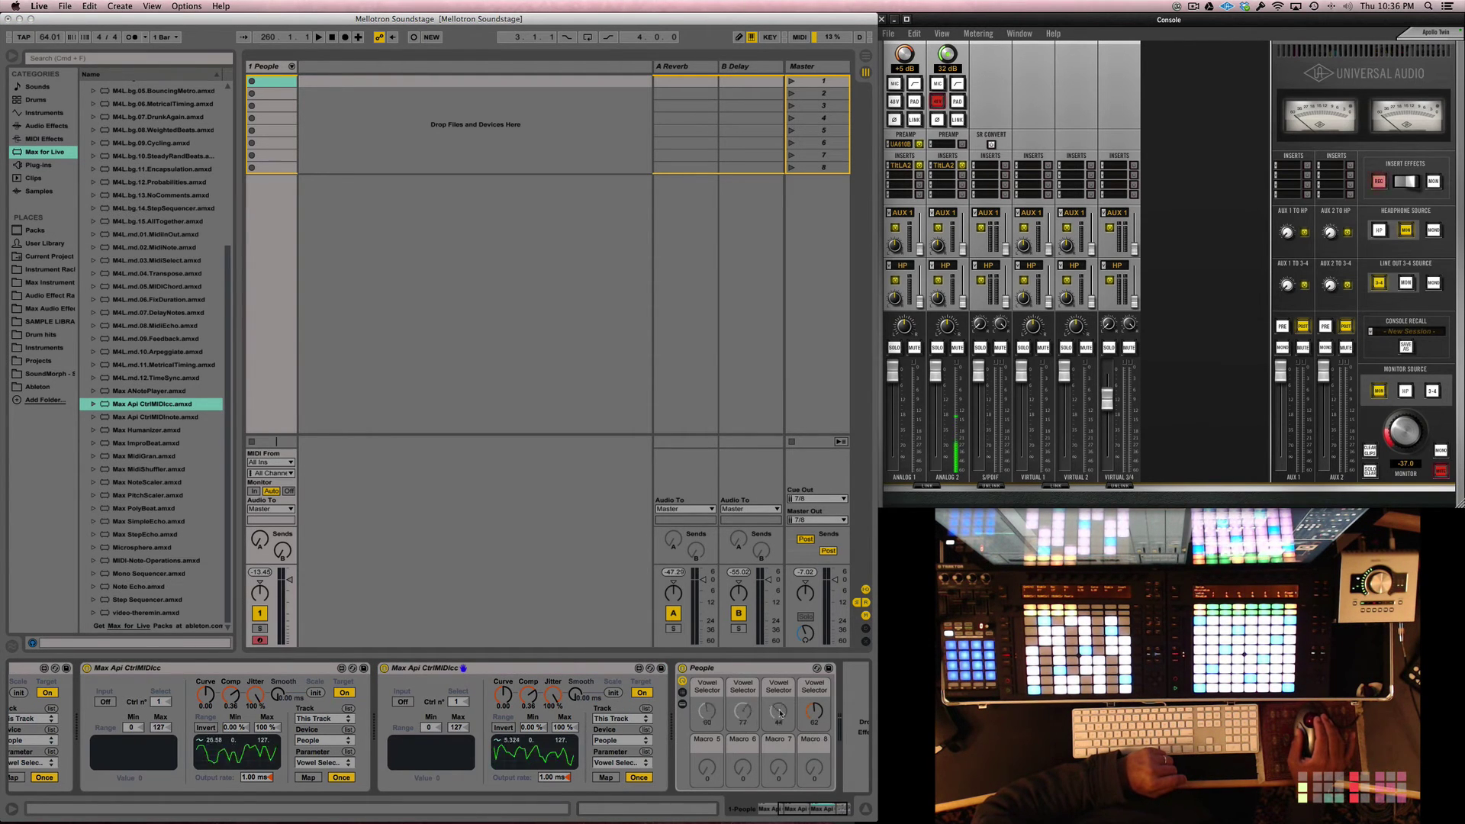
Duplicate a CtrlMIDIcc device into a fourth copy targeting a Vowel Selector, then scroll to People
click(591, 665)
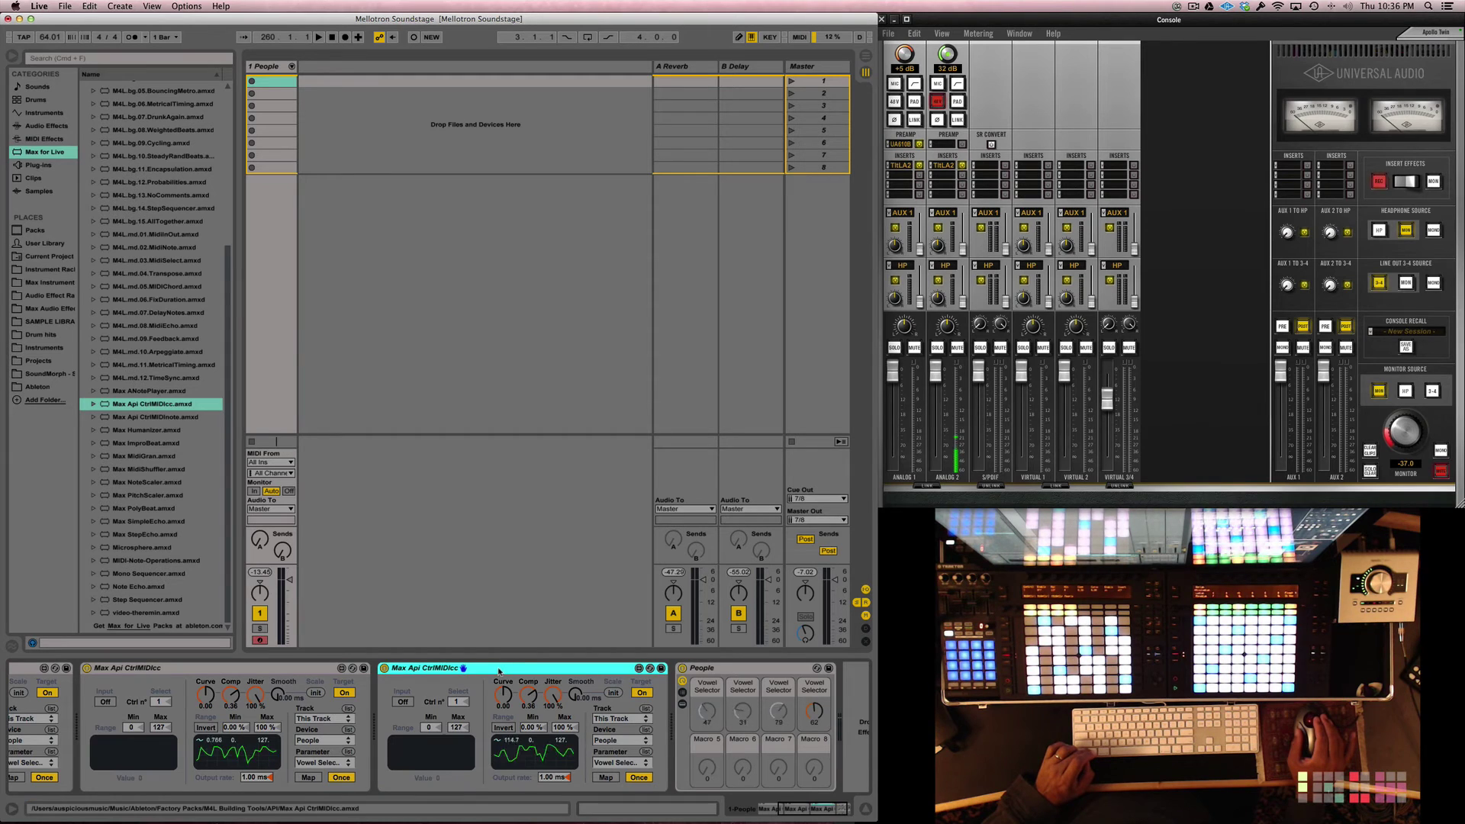
click(662, 669)
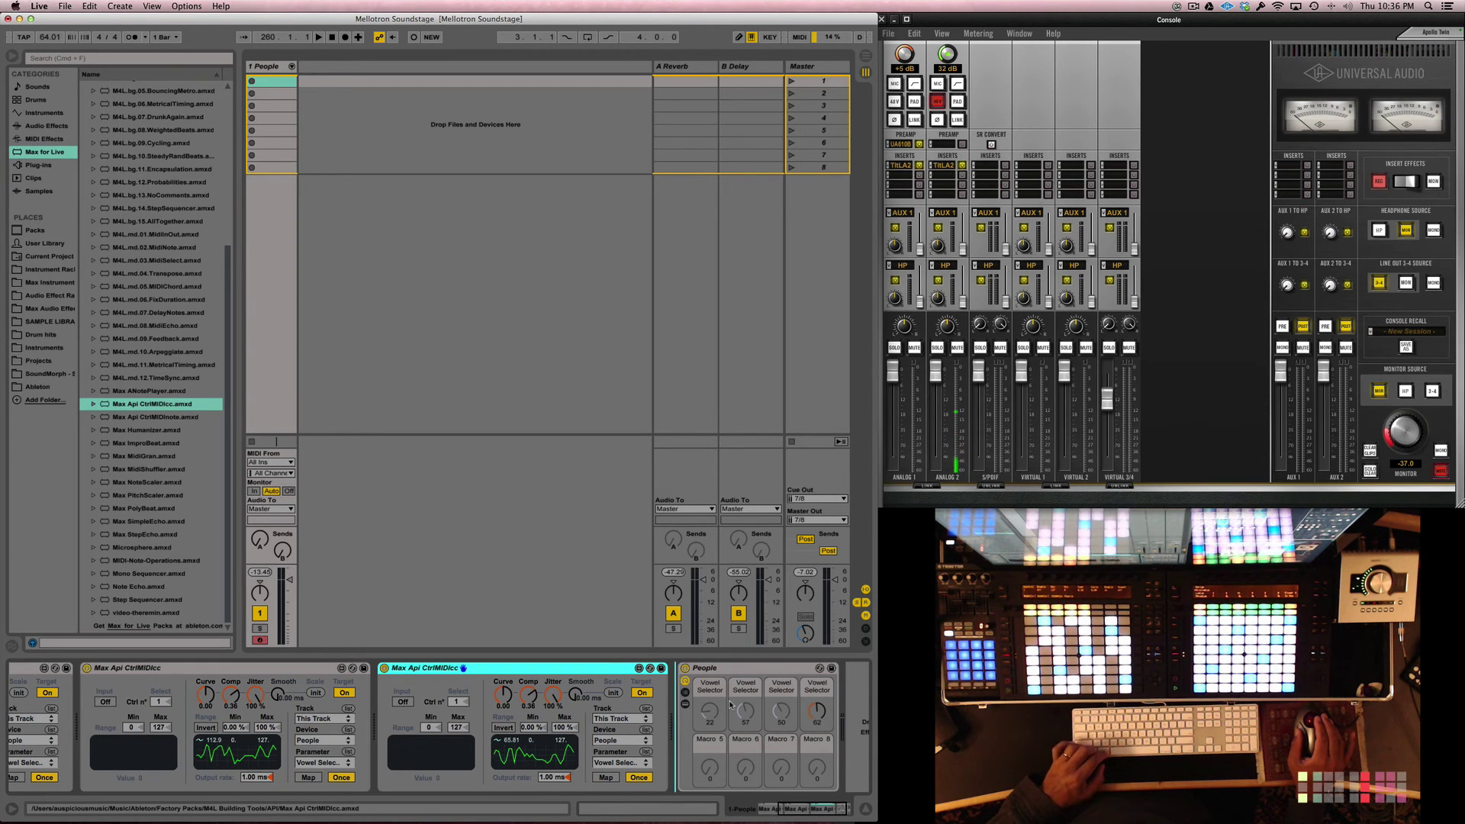
key(Return)
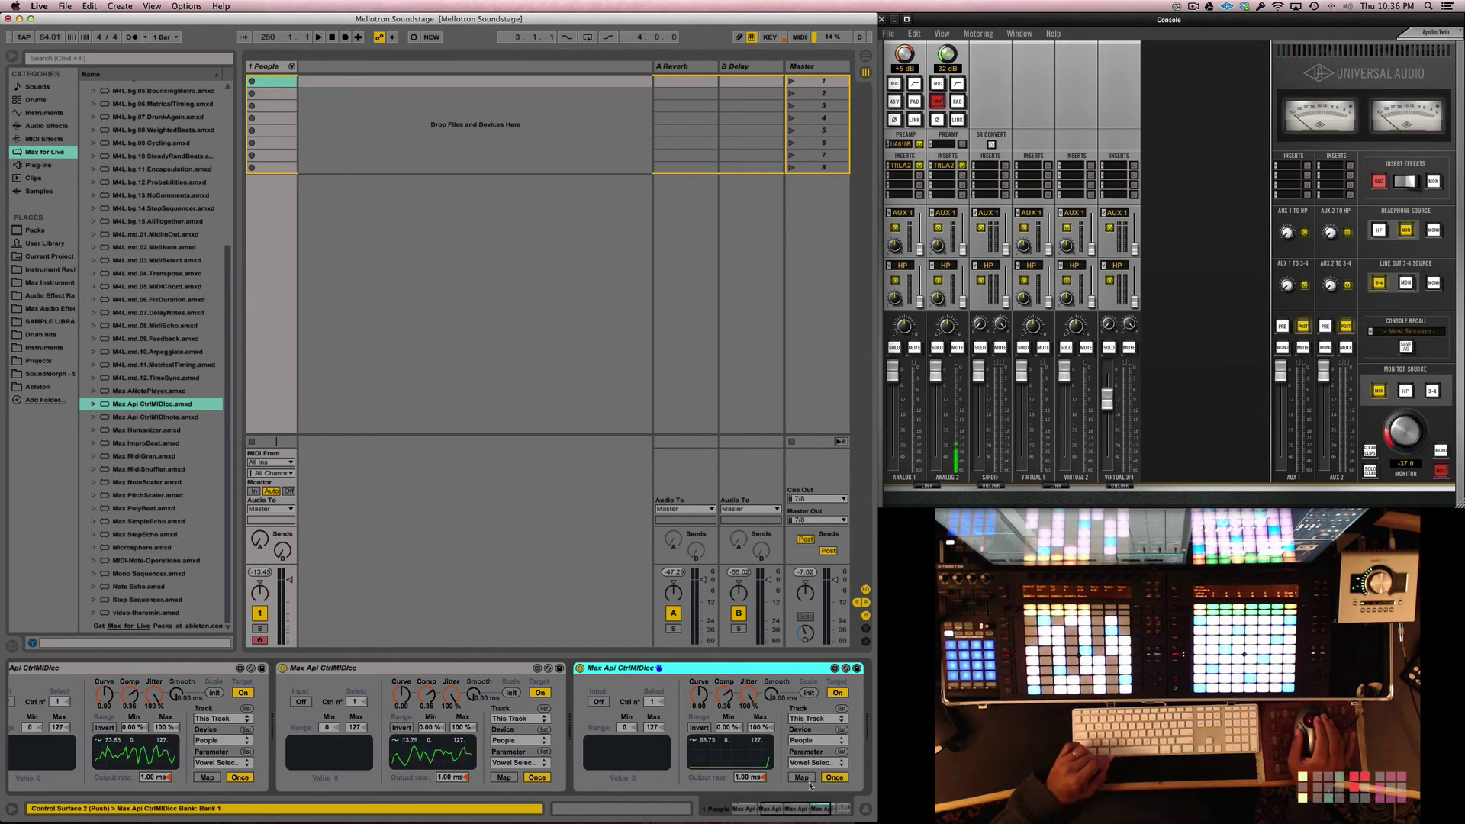
click(814, 762)
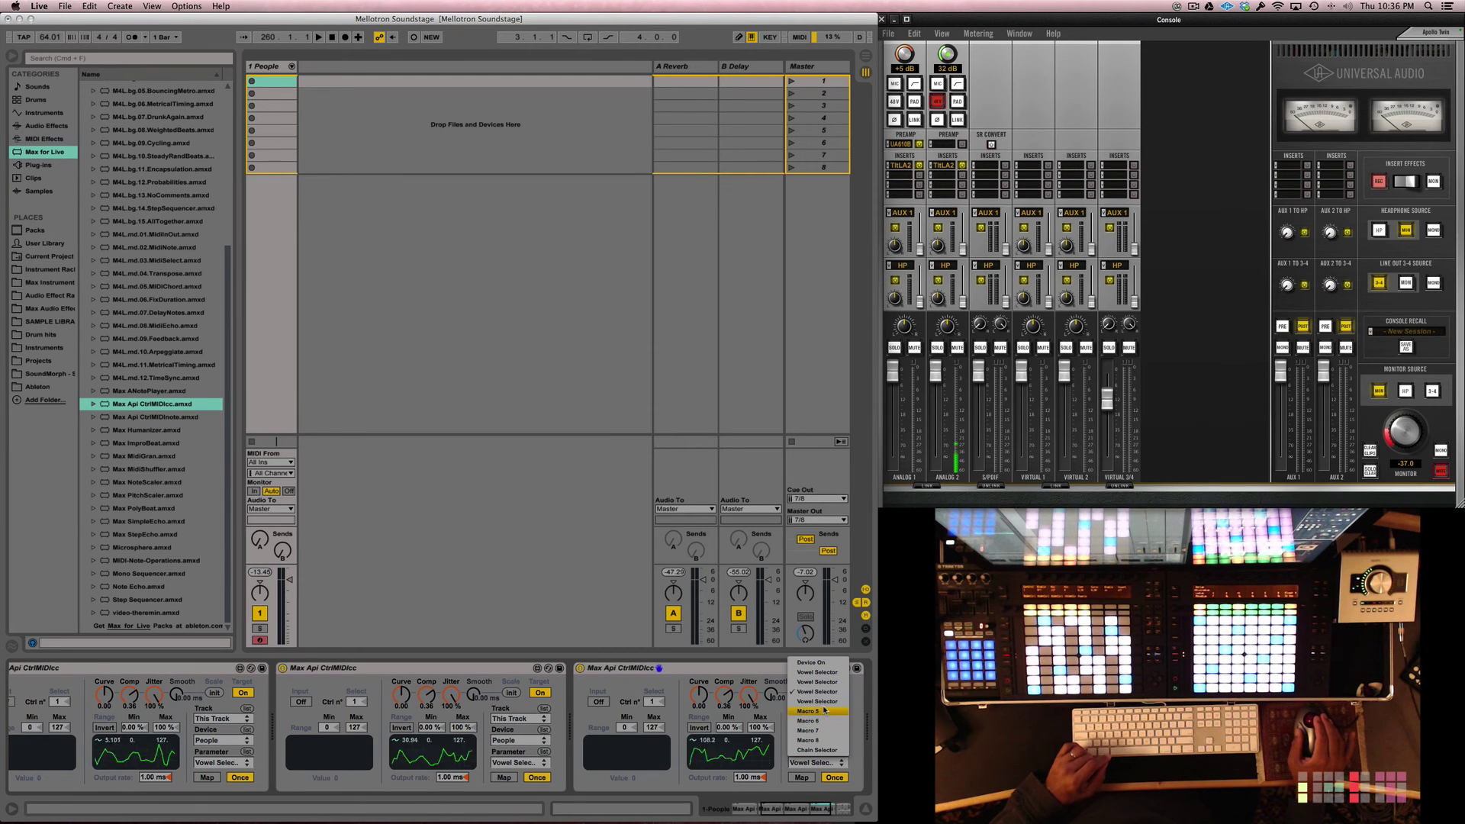
click(811, 766)
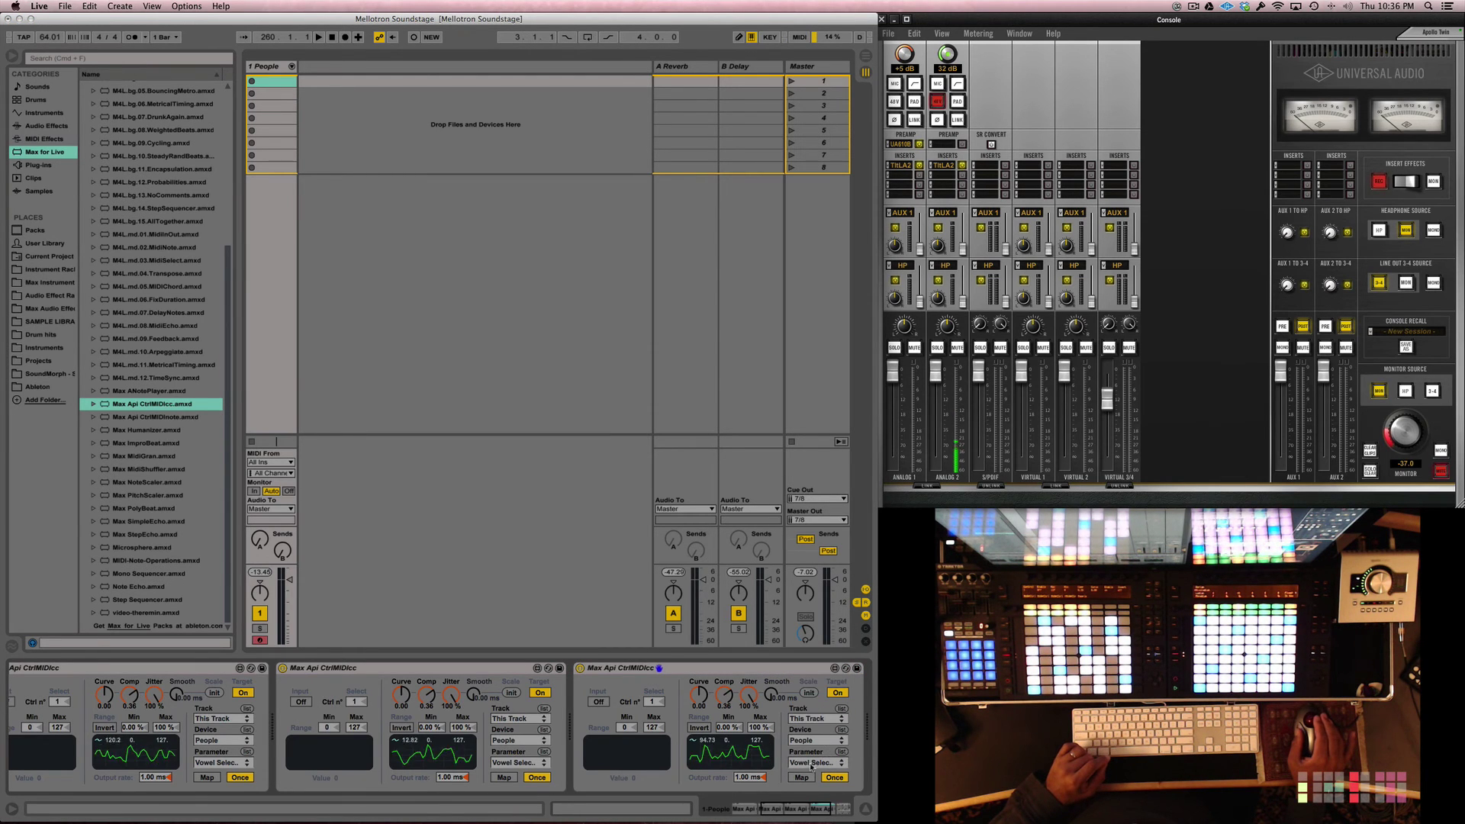
click(767, 811)
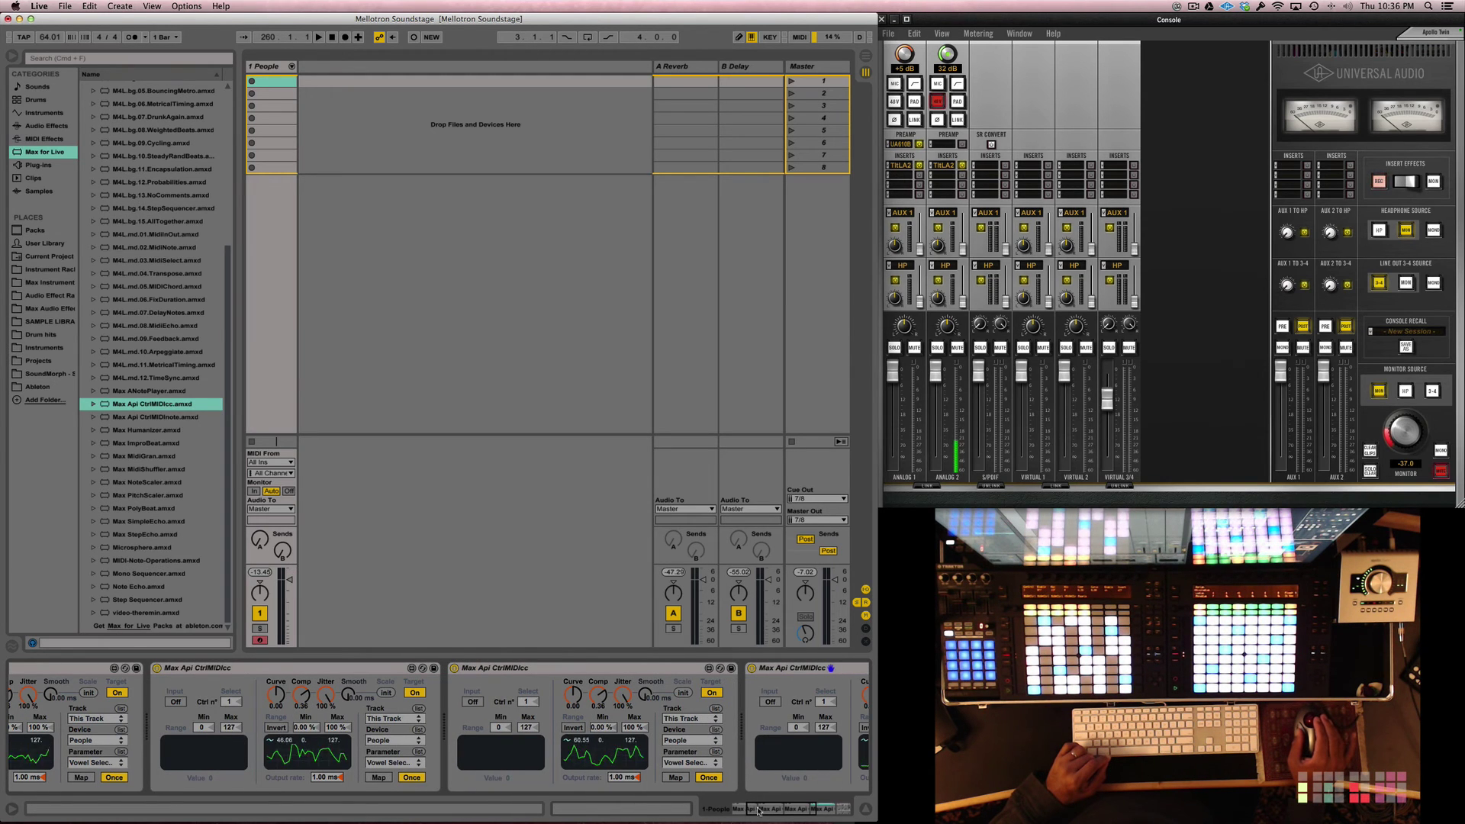
click(802, 806)
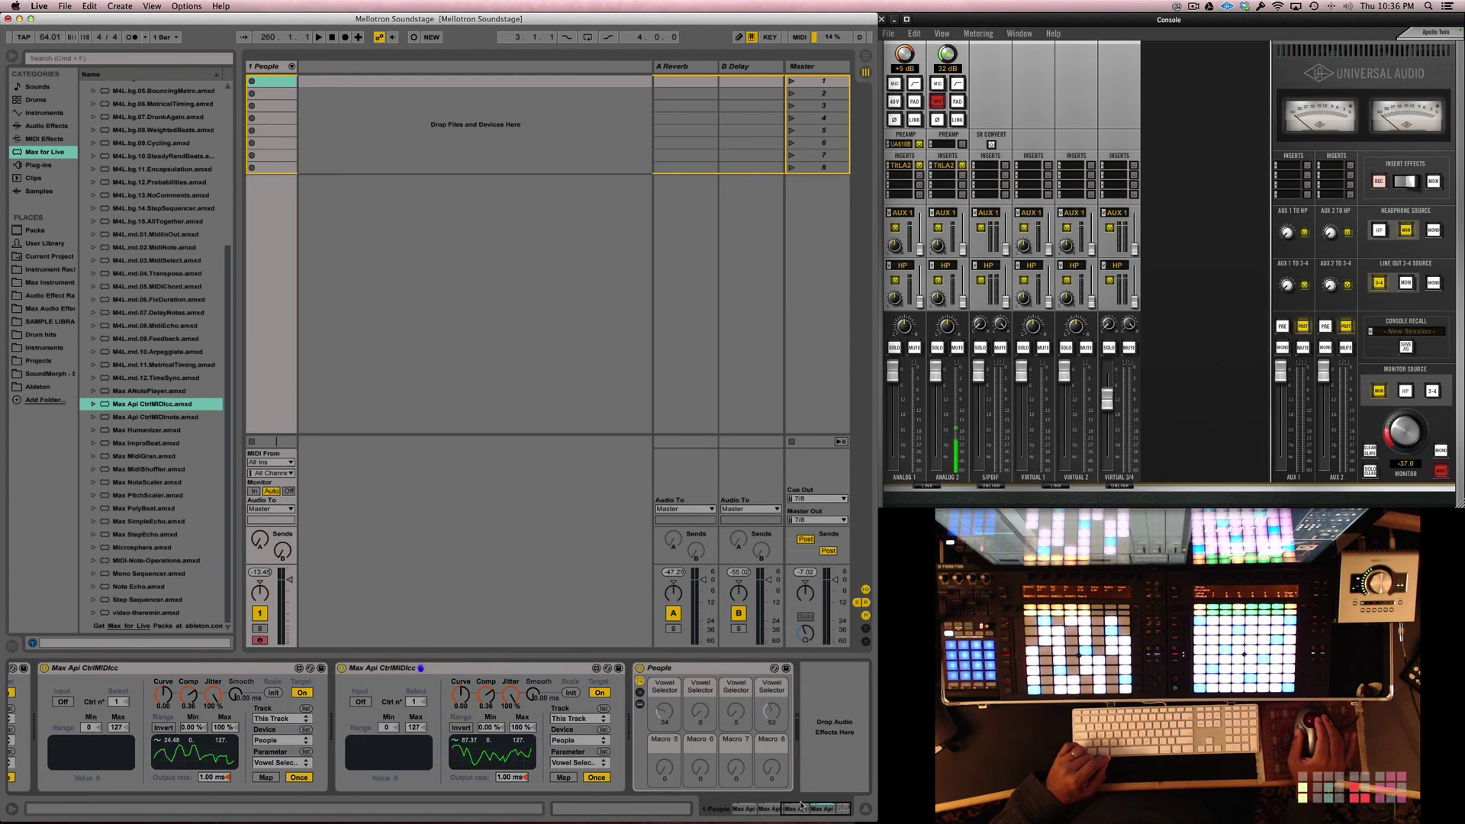